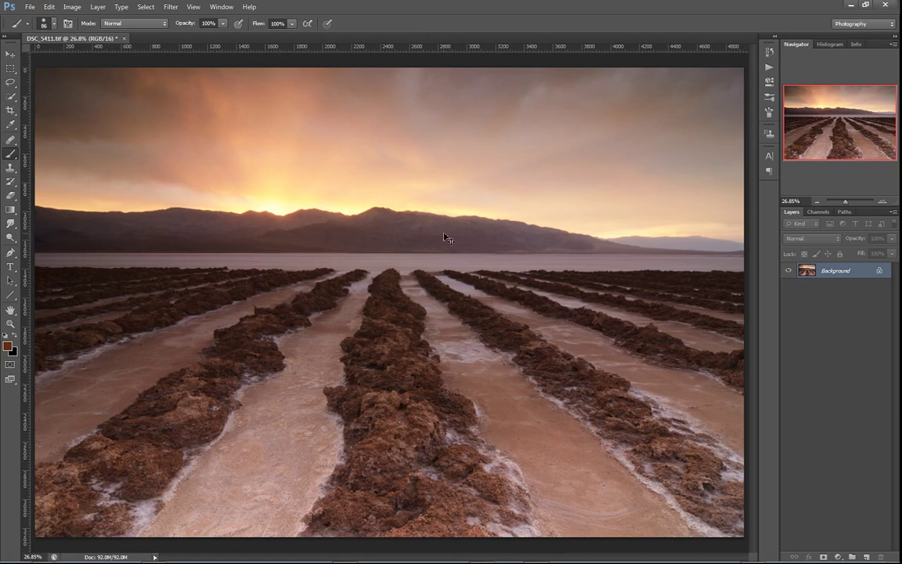
Step: Examine the fringing along the mountain ridge against the bright sky at 100%, 200% and 300% magnification
{"action": "key", "text": "ctrl+1"}
{"action": "left_click_drag", "start_coordinate": [358, 130], "coordinate": [429, 419]}
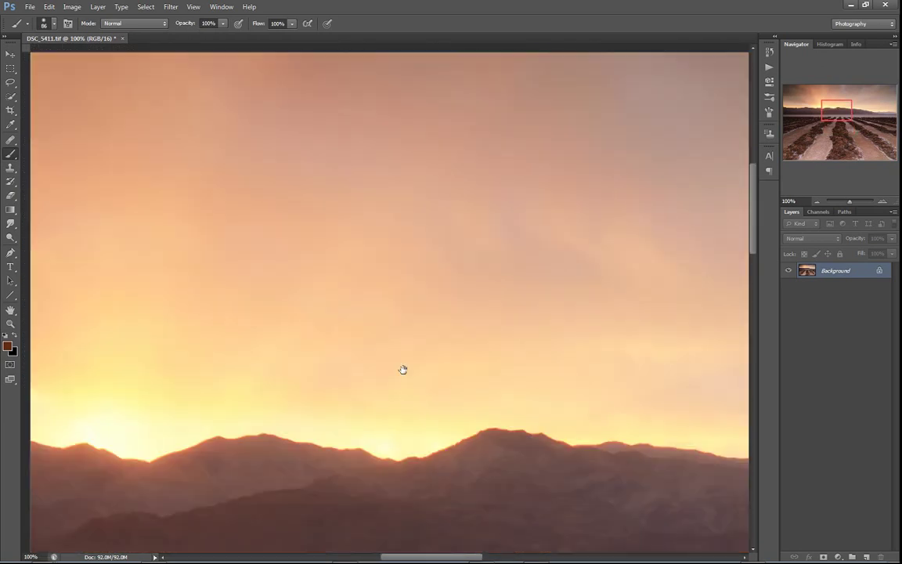
{"action": "left_click_drag", "start_coordinate": [403, 370], "coordinate": [481, 291]}
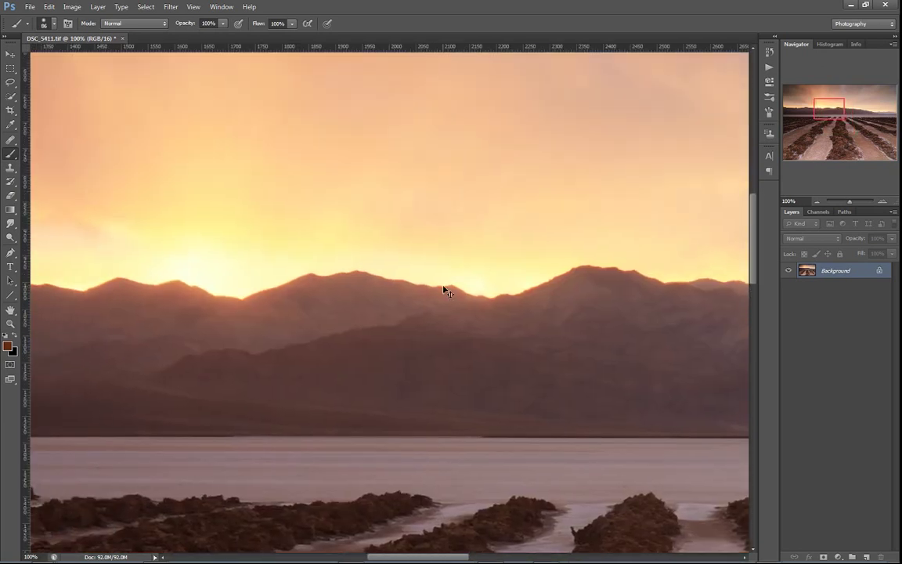
{"action": "key", "text": "ctrl+plus"}
{"action": "key", "text": "ctrl+plus"}
{"action": "left_click_drag", "start_coordinate": [179, 276], "coordinate": [461, 271]}
{"action": "left_click_drag", "start_coordinate": [177, 326], "coordinate": [470, 291]}
{"action": "left_click_drag", "start_coordinate": [212, 329], "coordinate": [423, 334]}
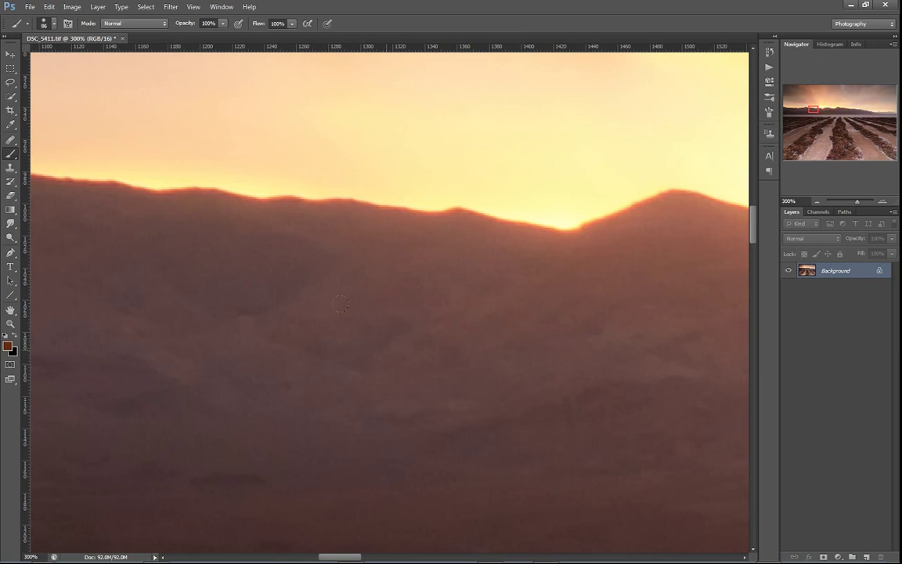
{"action": "left_click", "coordinate": [817, 202]}
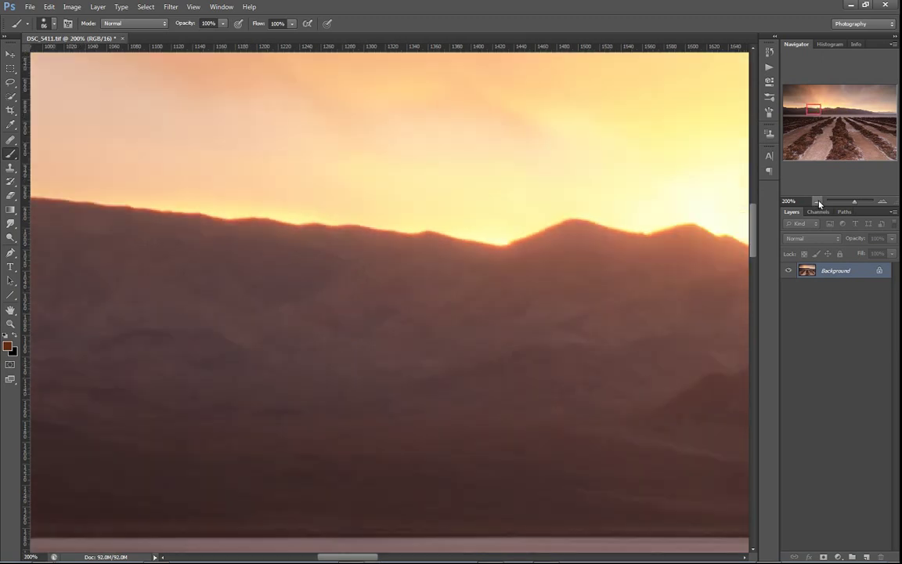
{"action": "left_click", "coordinate": [818, 202]}
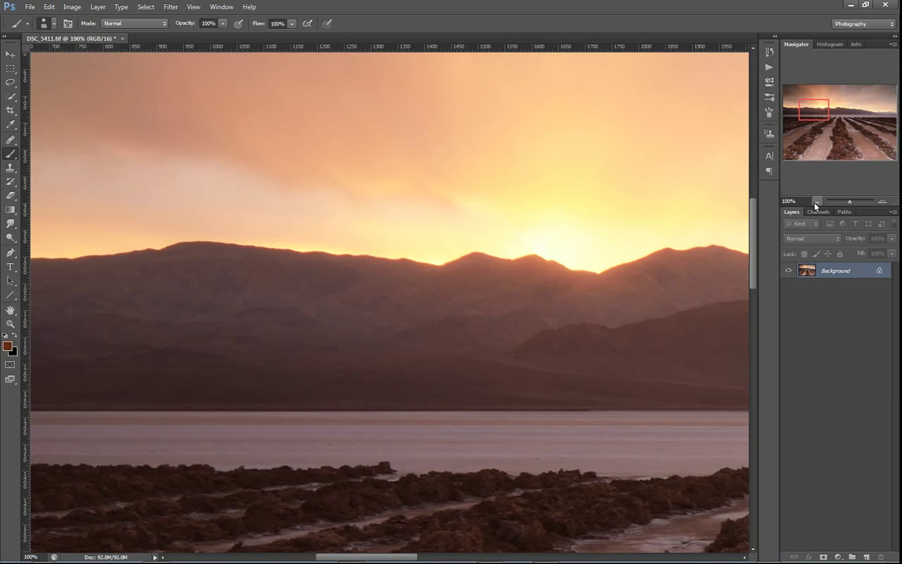
{"action": "left_click", "coordinate": [883, 201]}
{"action": "left_click_drag", "start_coordinate": [816, 108], "coordinate": [815, 107]}
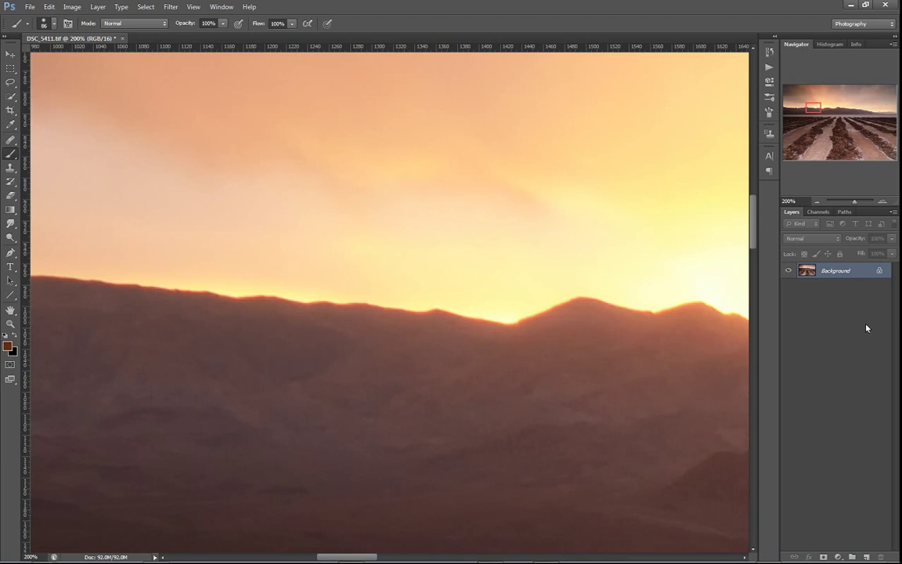
Step: Create a new layer named "no mo' fringin'" above the Background layer
{"action": "key", "text": "ctrl+shift+n"}
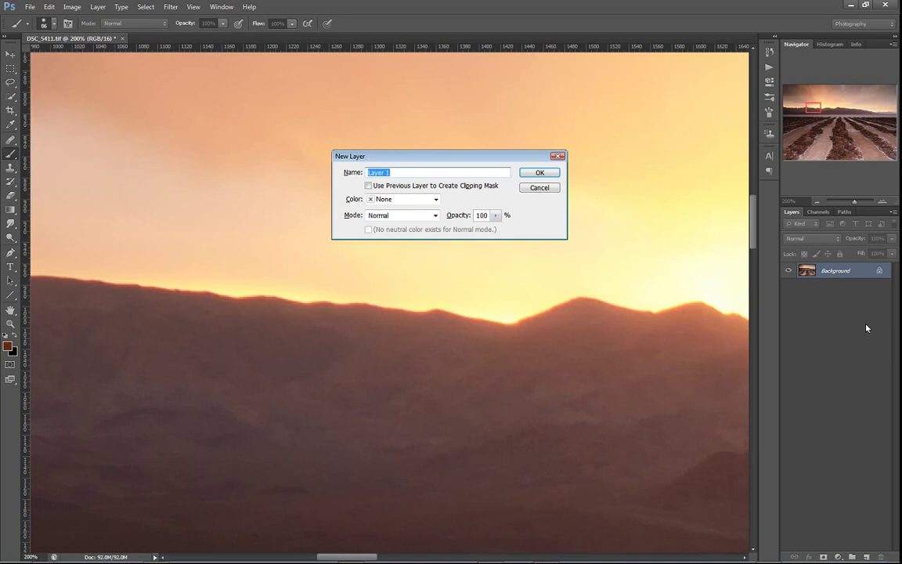
{"action": "type", "text": "no mo' fringin'"}
{"action": "key", "text": "Return"}
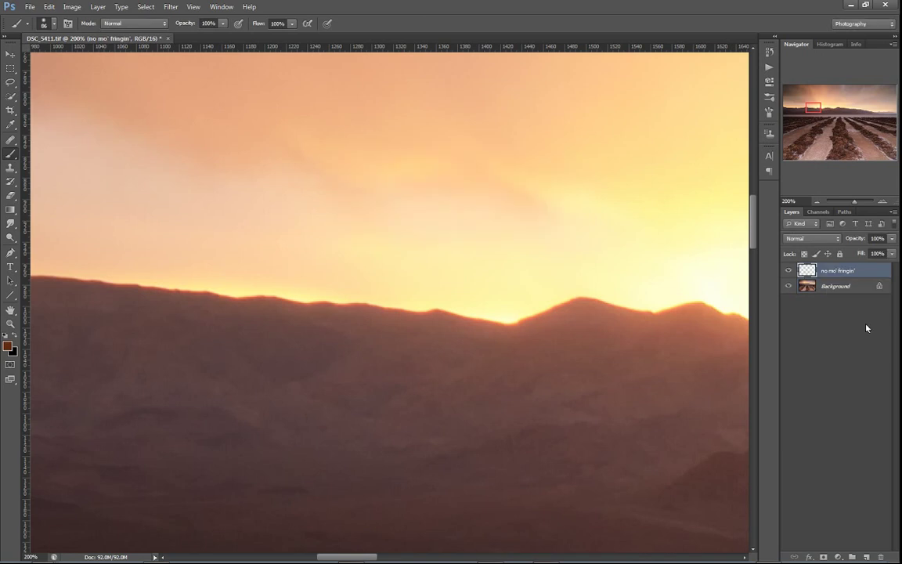
Step: On the Background layer, select the band of bright sky along the mountain ridge with Quick Selection, extending it past the sun
{"action": "left_click", "coordinate": [828, 286]}
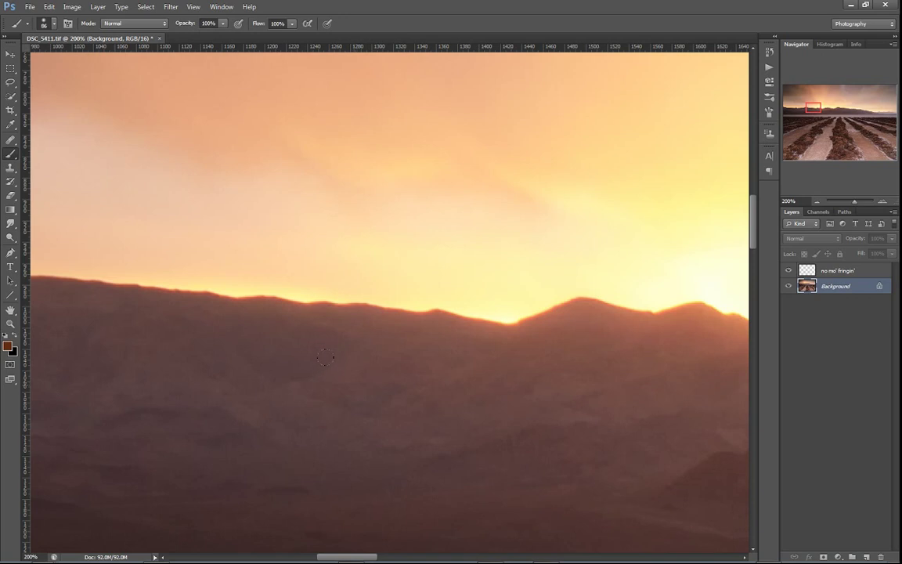
{"action": "key", "text": "w"}
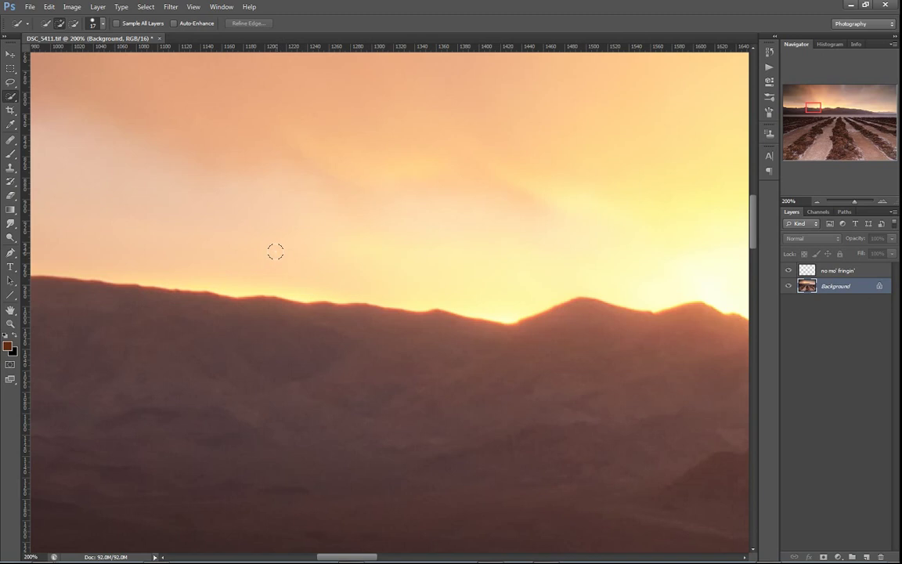
{"action": "key", "text": "shift+w"}
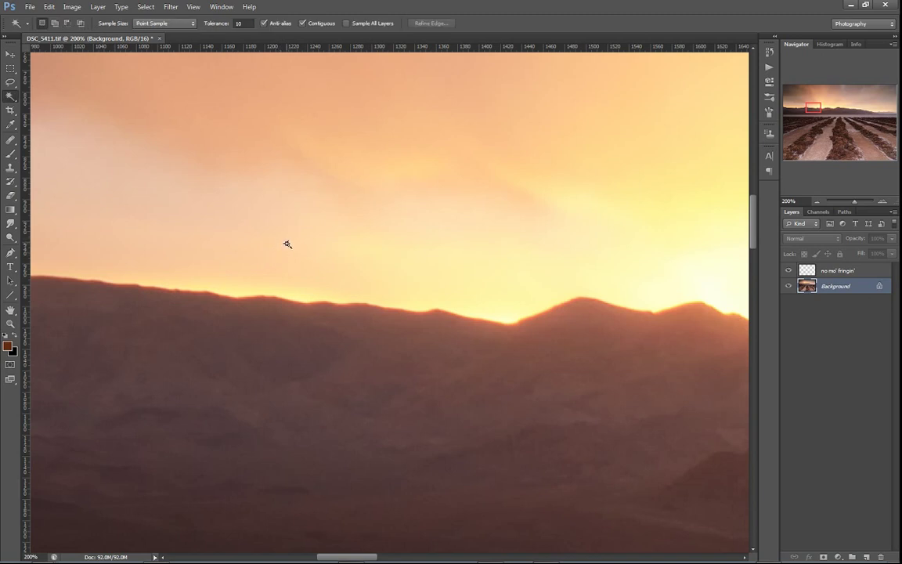
{"action": "key", "text": "shift+w"}
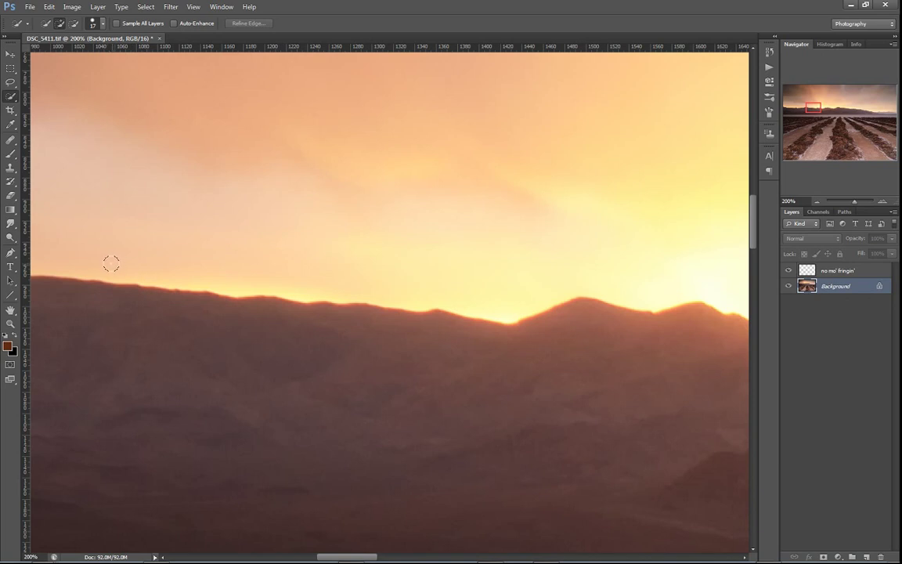
{"action": "mouse_move", "coordinate": [114, 264]}
{"action": "left_mouse_down"}
{"action": "mouse_move", "coordinate": [238, 278]}
{"action": "mouse_move", "coordinate": [426, 275]}
{"action": "mouse_move", "coordinate": [524, 286]}
{"action": "mouse_move", "coordinate": [623, 253]}
{"action": "mouse_move", "coordinate": [284, 256]}
{"action": "left_mouse_up"}
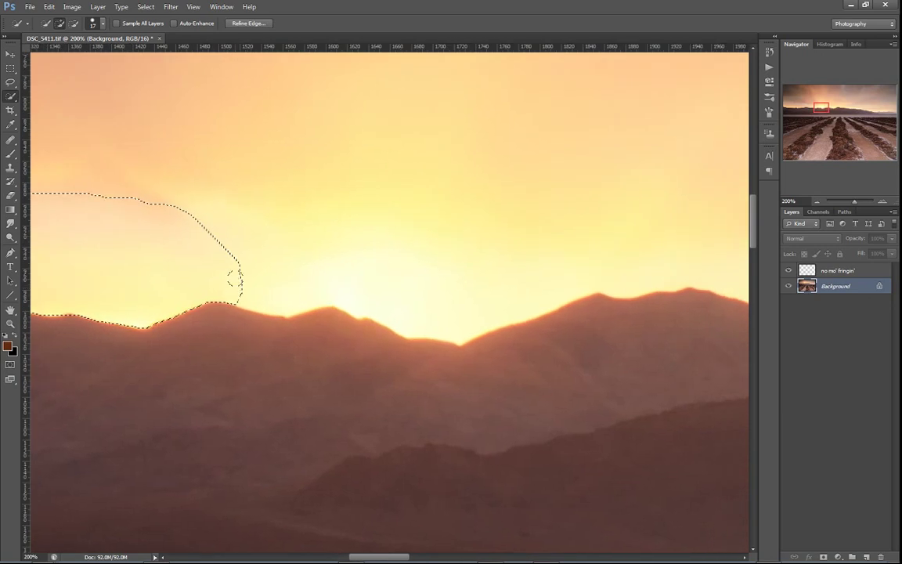
{"action": "mouse_move", "coordinate": [238, 282]}
{"action": "left_mouse_down"}
{"action": "mouse_move", "coordinate": [263, 292]}
{"action": "mouse_move", "coordinate": [316, 293]}
{"action": "mouse_move", "coordinate": [343, 278]}
{"action": "mouse_move", "coordinate": [467, 303]}
{"action": "mouse_move", "coordinate": [519, 267]}
{"action": "mouse_move", "coordinate": [366, 288]}
{"action": "left_mouse_up"}
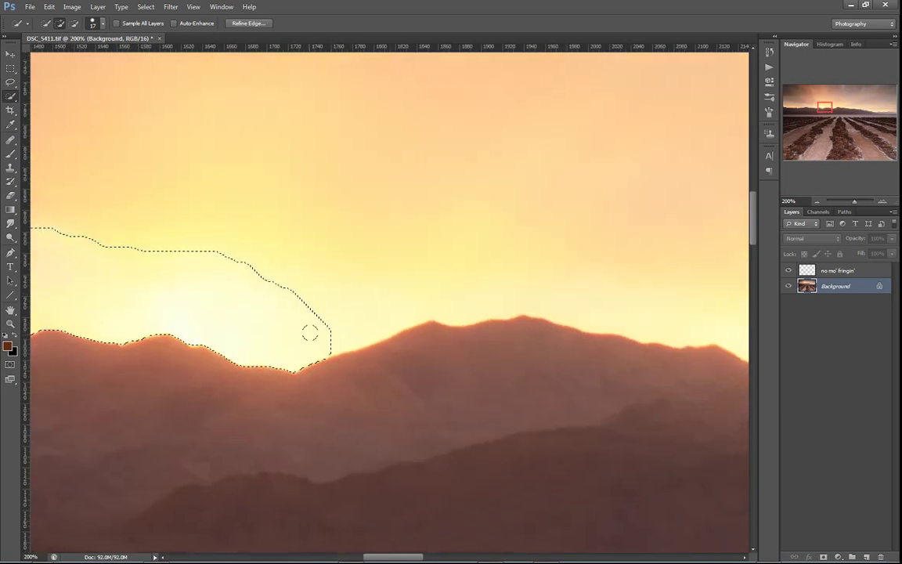
{"action": "mouse_move", "coordinate": [310, 332]}
{"action": "left_mouse_down"}
{"action": "mouse_move", "coordinate": [430, 274]}
{"action": "mouse_move", "coordinate": [456, 288]}
{"action": "mouse_move", "coordinate": [575, 290]}
{"action": "mouse_move", "coordinate": [692, 314]}
{"action": "mouse_move", "coordinate": [707, 295]}
{"action": "left_mouse_up"}
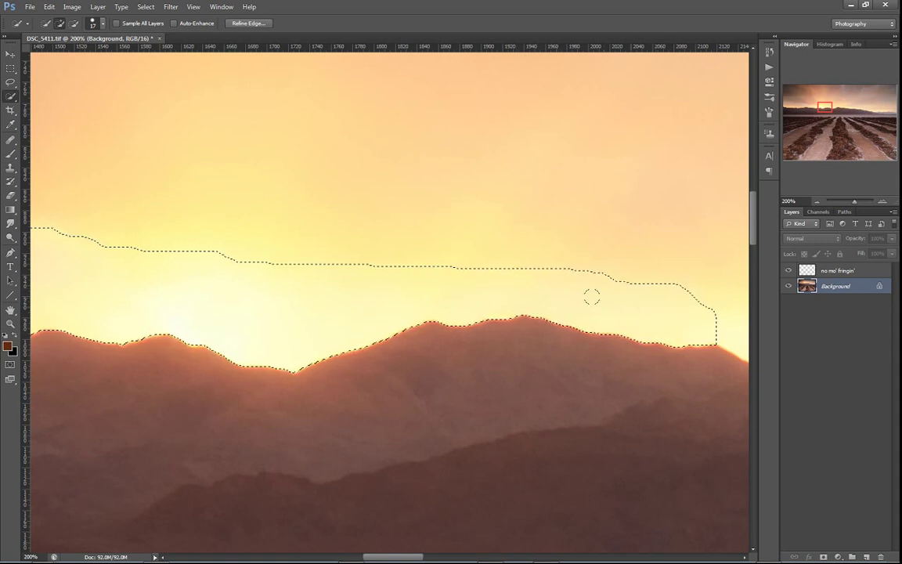
{"action": "left_click_drag", "start_coordinate": [300, 423], "coordinate": [493, 363]}
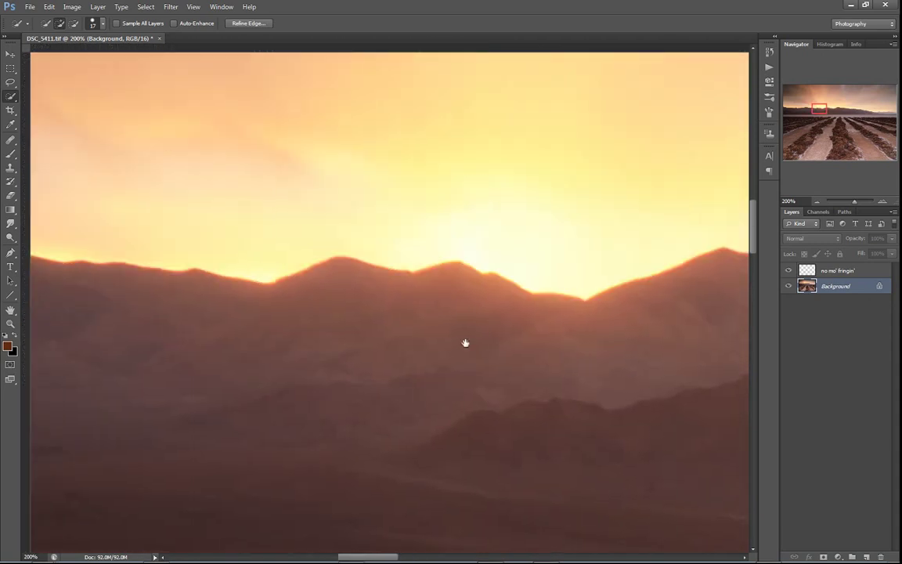
{"action": "left_click_drag", "start_coordinate": [223, 336], "coordinate": [394, 312]}
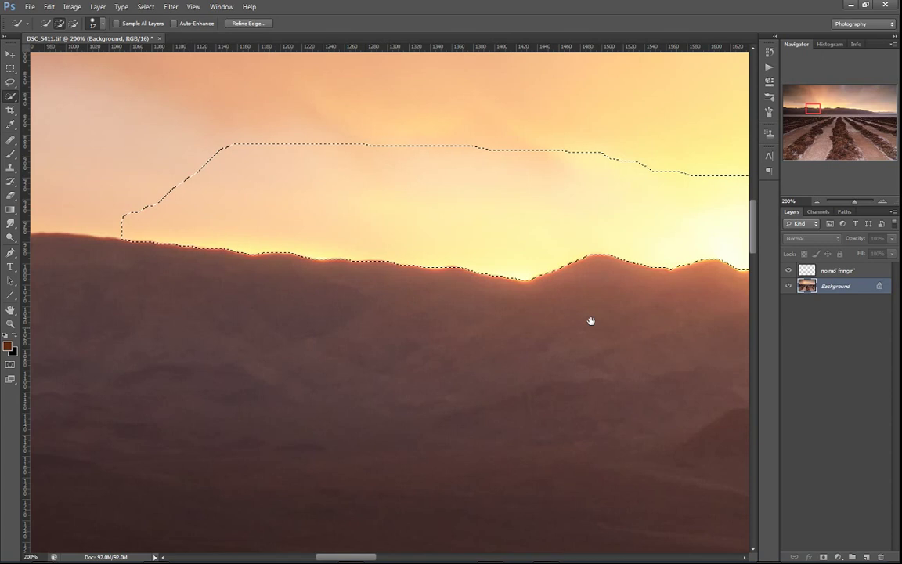
{"action": "left_click_drag", "start_coordinate": [590, 318], "coordinate": [433, 340]}
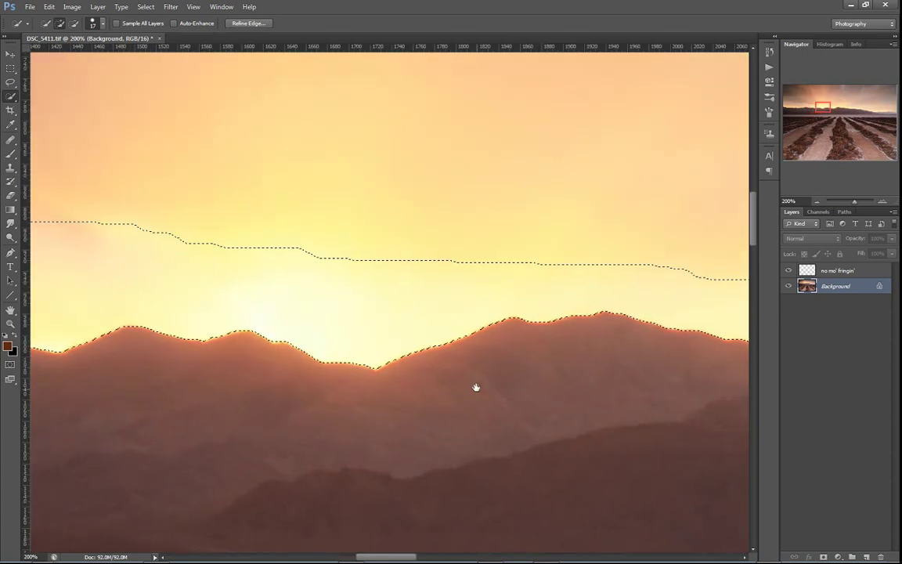
{"action": "left_click_drag", "start_coordinate": [476, 386], "coordinate": [490, 363]}
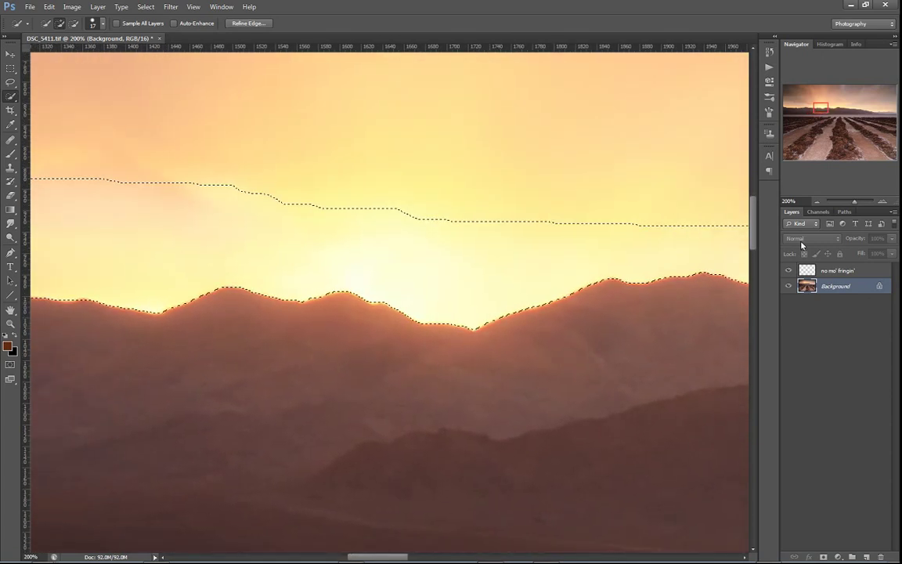
Step: Make the "no mo' fringin'" layer active and switch to the Brush tool, keeping the sky selection
{"action": "left_click", "coordinate": [828, 273]}
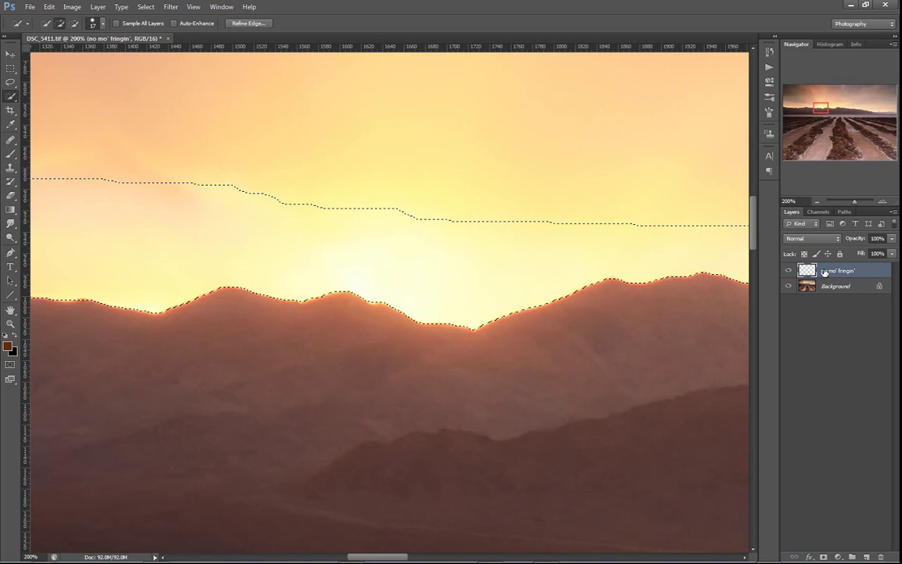
{"action": "left_click", "coordinate": [818, 202]}
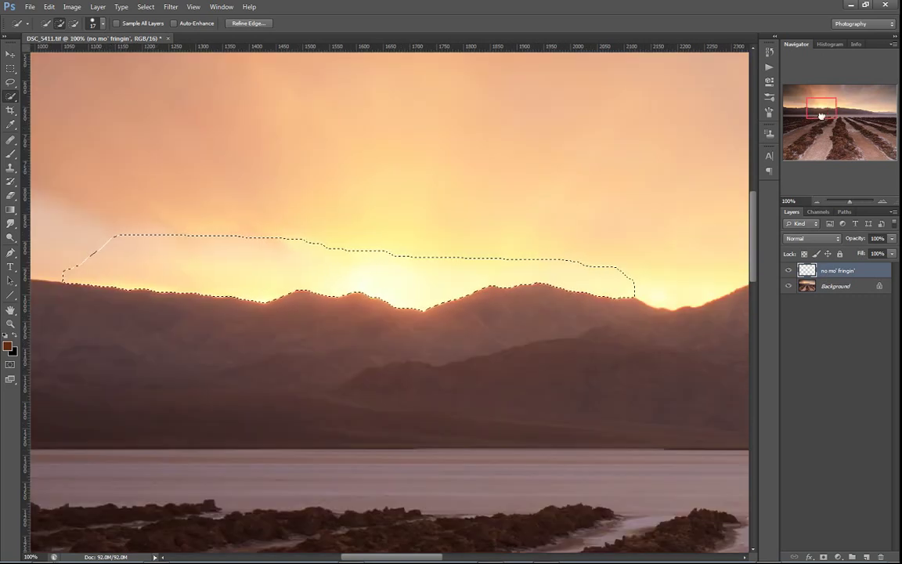
{"action": "left_click_drag", "start_coordinate": [821, 114], "coordinate": [818, 113]}
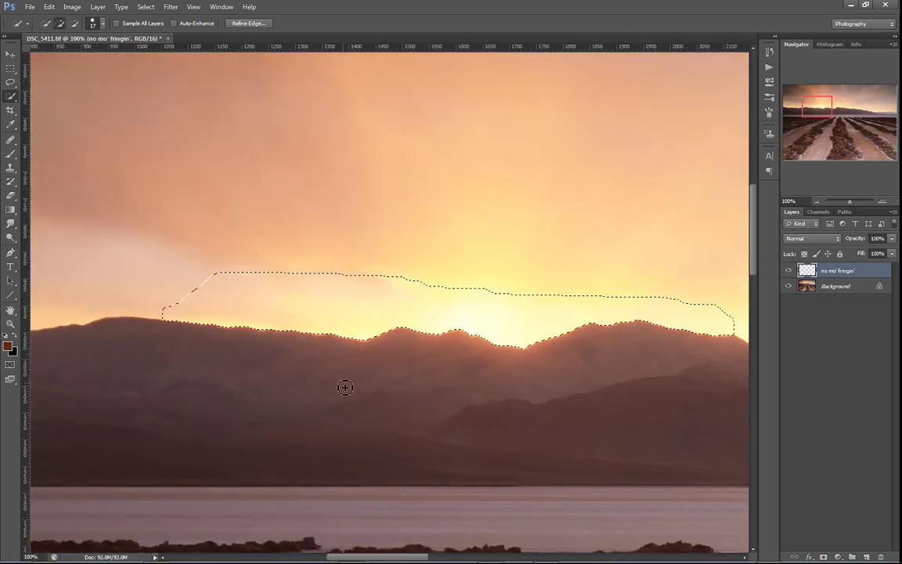
{"action": "key", "text": "b"}
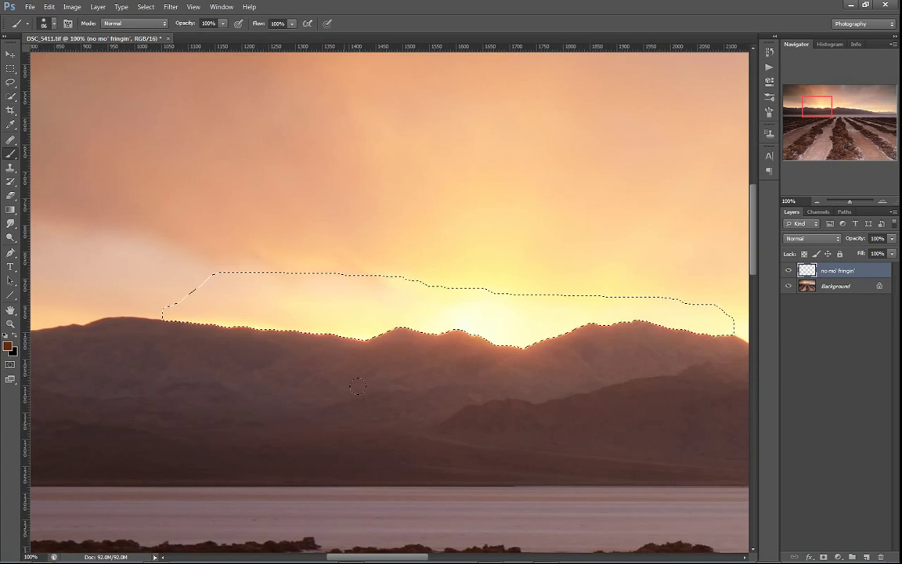
Step: Try brown brush strokes across the ridge, first inside the sky selection and again with it inverted, undoing each try
{"action": "mouse_move", "coordinate": [302, 379]}
{"action": "left_mouse_down"}
{"action": "mouse_move", "coordinate": [332, 175]}
{"action": "mouse_move", "coordinate": [354, 169]}
{"action": "left_mouse_up"}
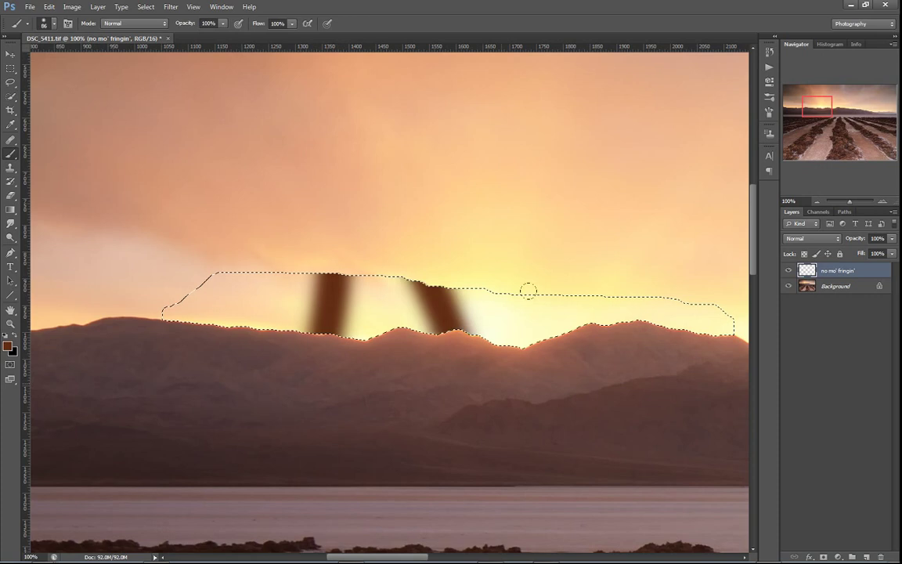
{"action": "mouse_move", "coordinate": [655, 349]}
{"action": "left_mouse_down"}
{"action": "mouse_move", "coordinate": [627, 217]}
{"action": "mouse_move", "coordinate": [329, 274]}
{"action": "left_mouse_up"}
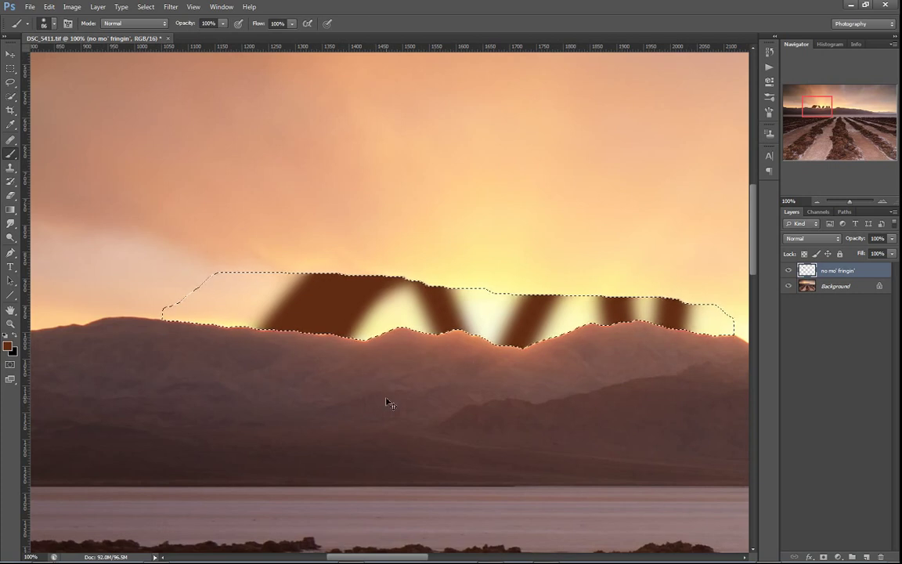
{"action": "key", "text": "ctrl+z"}
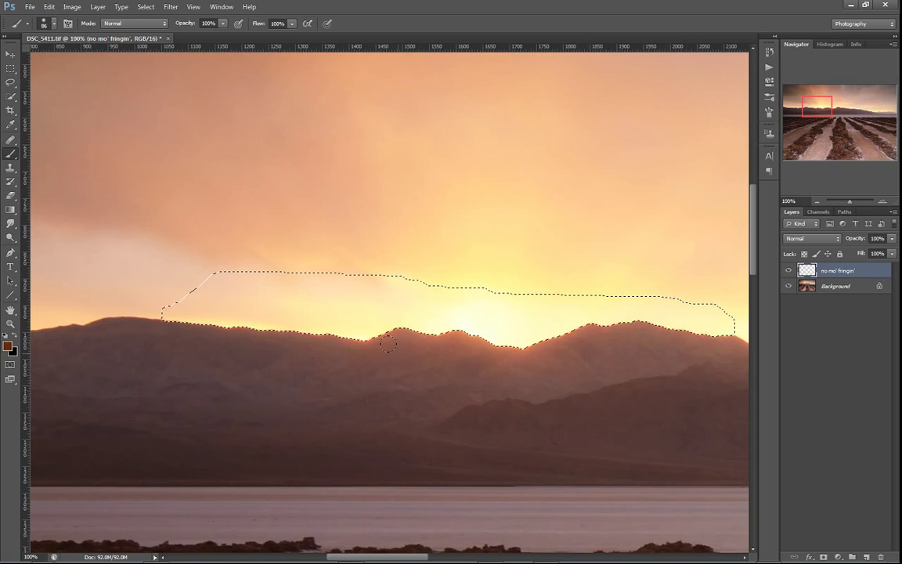
{"action": "mouse_move", "coordinate": [248, 398]}
{"action": "left_mouse_down"}
{"action": "mouse_move", "coordinate": [519, 324]}
{"action": "mouse_move", "coordinate": [639, 329]}
{"action": "mouse_move", "coordinate": [474, 427]}
{"action": "mouse_move", "coordinate": [451, 258]}
{"action": "mouse_move", "coordinate": [408, 317]}
{"action": "mouse_move", "coordinate": [550, 246]}
{"action": "mouse_move", "coordinate": [465, 241]}
{"action": "mouse_move", "coordinate": [442, 199]}
{"action": "left_mouse_up"}
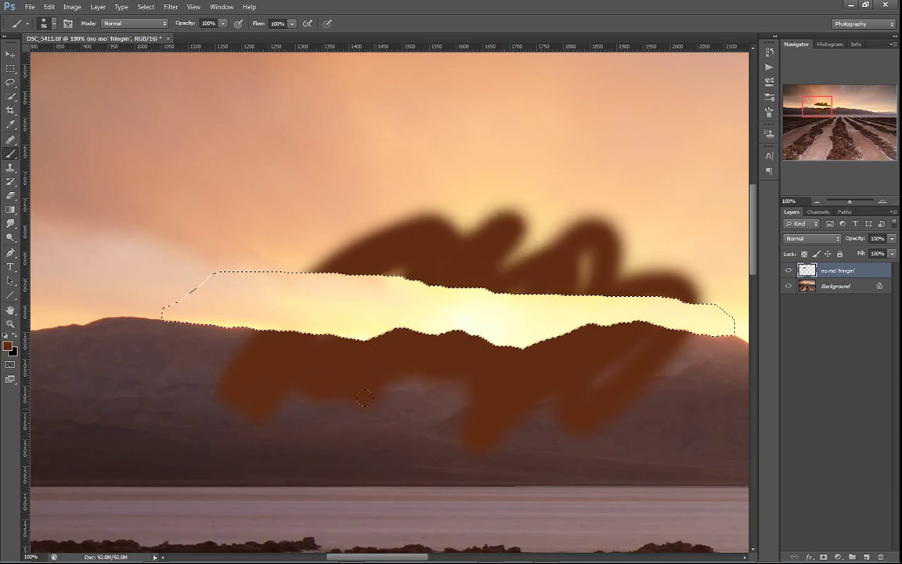
{"action": "key", "text": "ctrl+z"}
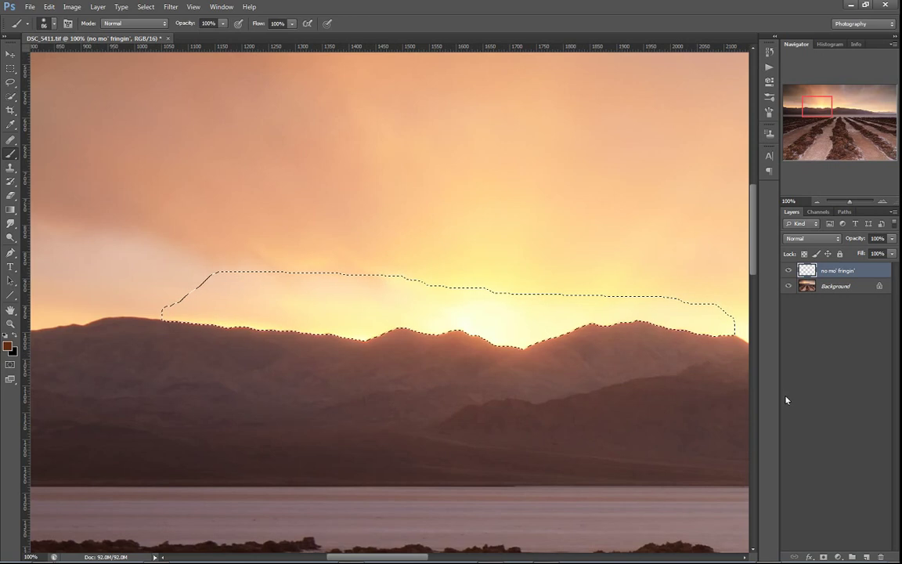
Step: Add a layer mask hiding the sky band to "no mo' fringin'" from the inverted selection, inspect the mask, and target the layer's pixels
{"action": "left_click", "coordinate": [824, 556]}
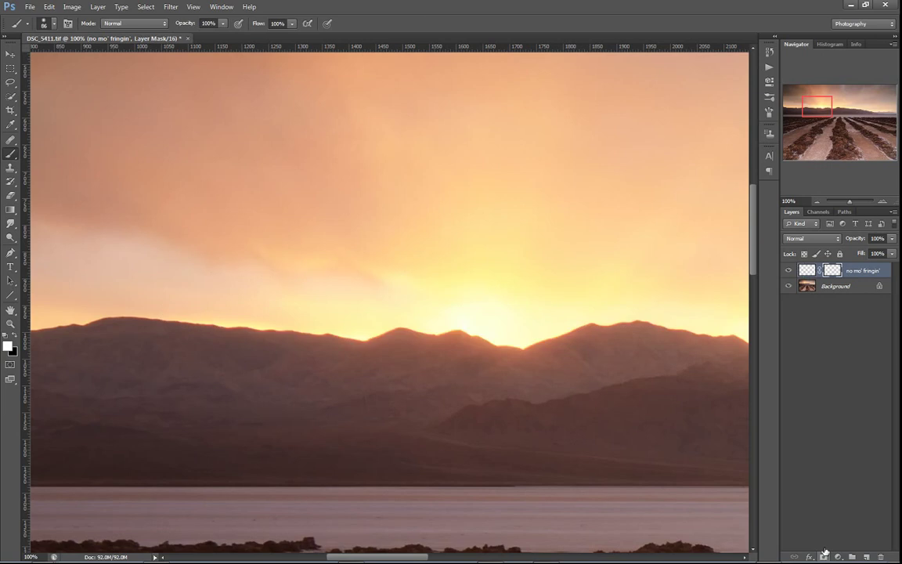
{"action": "left_click", "coordinate": [831, 272], "text": "alt"}
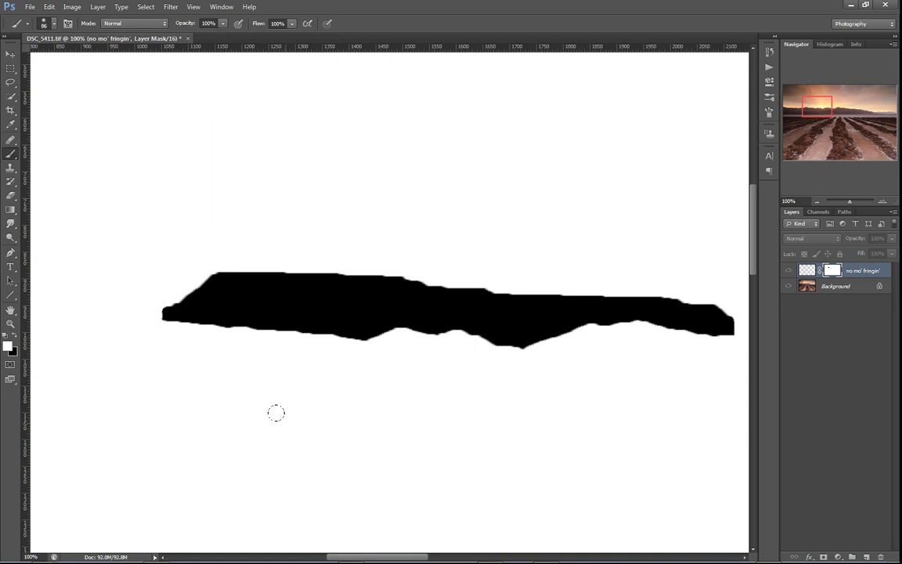
{"action": "left_click", "coordinate": [832, 273], "text": "alt"}
{"action": "left_click", "coordinate": [809, 271]}
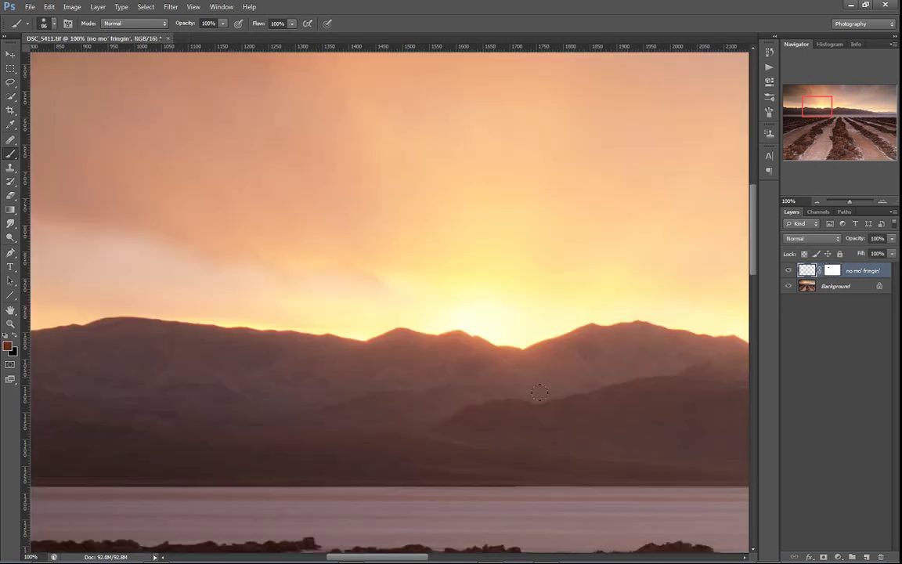
Step: Try brown brush strokes across the ridge on the masked layer, and undo them
{"action": "mouse_move", "coordinate": [240, 422]}
{"action": "left_mouse_down"}
{"action": "mouse_move", "coordinate": [356, 377]}
{"action": "mouse_move", "coordinate": [340, 372]}
{"action": "mouse_move", "coordinate": [309, 397]}
{"action": "mouse_move", "coordinate": [310, 420]}
{"action": "mouse_move", "coordinate": [350, 383]}
{"action": "mouse_move", "coordinate": [331, 426]}
{"action": "mouse_move", "coordinate": [413, 265]}
{"action": "mouse_move", "coordinate": [359, 344]}
{"action": "mouse_move", "coordinate": [398, 317]}
{"action": "left_mouse_up"}
{"action": "mouse_move", "coordinate": [307, 334]}
{"action": "left_mouse_down"}
{"action": "mouse_move", "coordinate": [174, 329]}
{"action": "mouse_move", "coordinate": [213, 268]}
{"action": "mouse_move", "coordinate": [423, 307]}
{"action": "mouse_move", "coordinate": [555, 281]}
{"action": "mouse_move", "coordinate": [546, 382]}
{"action": "left_mouse_up"}
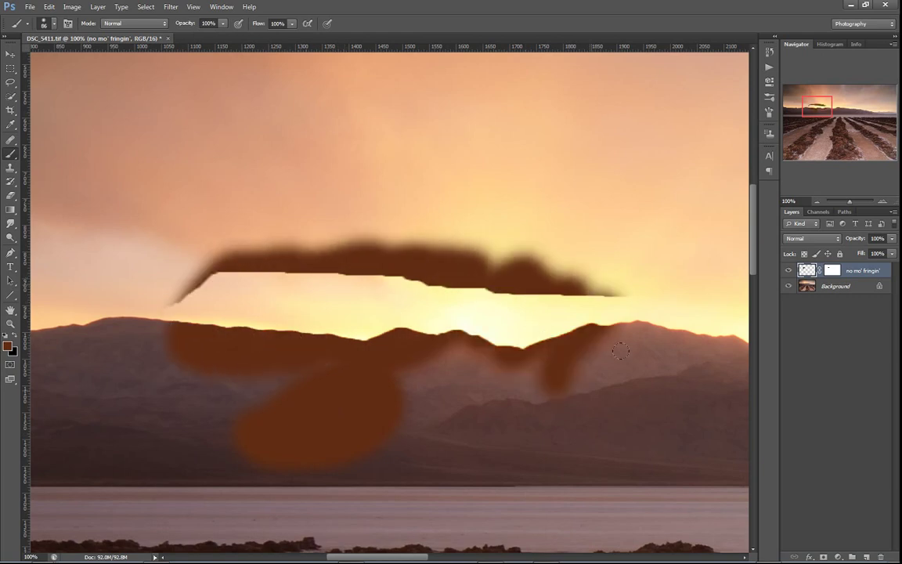
{"action": "key", "text": "ctrl+z"}
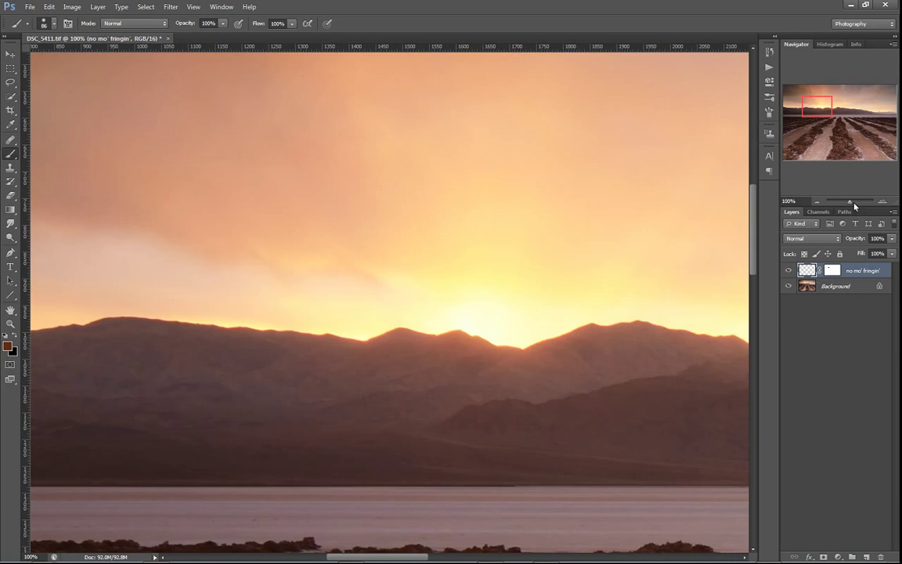
Step: Try brown strokes with the 86 px brush along the ridge beneath the sun, on the masked layer
{"action": "key", "text": "ctrl+plus"}
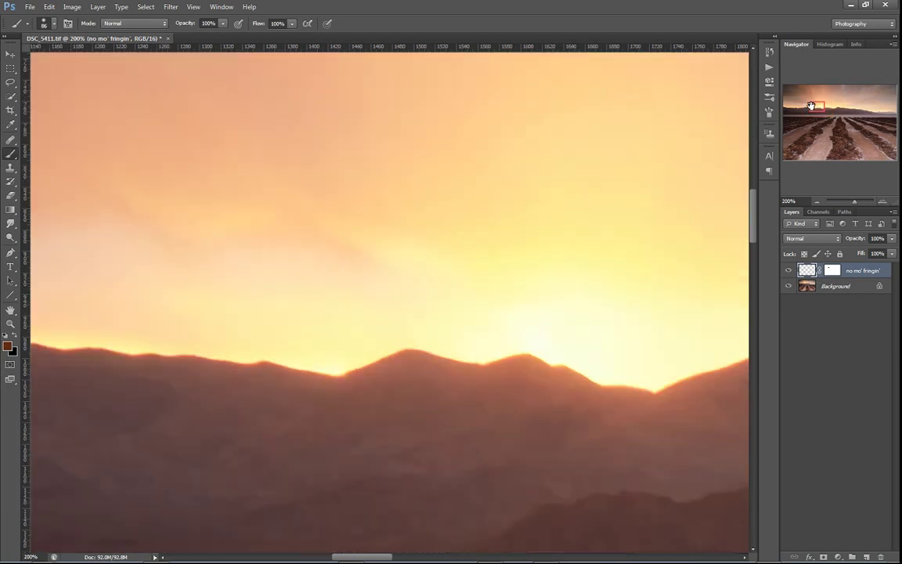
{"action": "left_click_drag", "start_coordinate": [811, 106], "coordinate": [812, 108]}
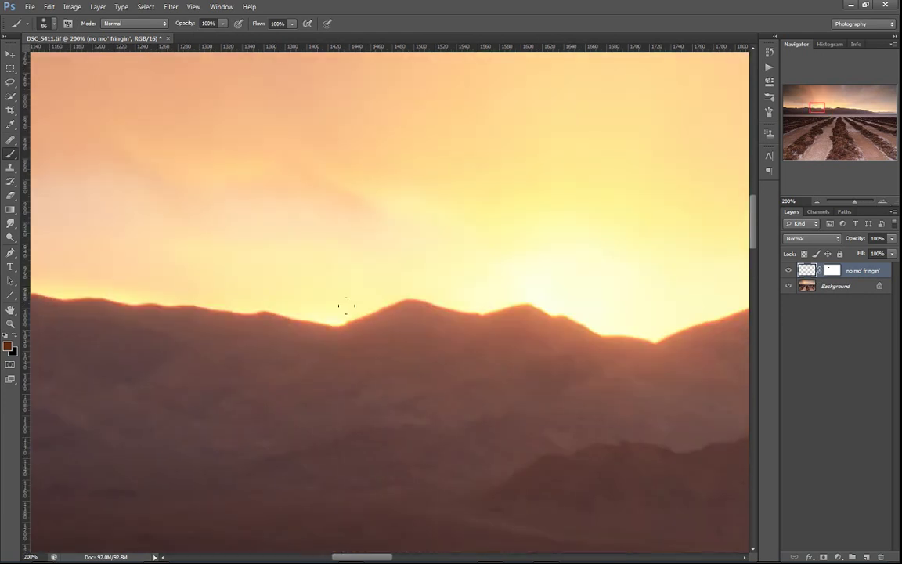
{"action": "mouse_move", "coordinate": [339, 292]}
{"action": "left_mouse_down"}
{"action": "mouse_move", "coordinate": [364, 276]}
{"action": "mouse_move", "coordinate": [441, 284]}
{"action": "mouse_move", "coordinate": [475, 276]}
{"action": "mouse_move", "coordinate": [564, 304]}
{"action": "mouse_move", "coordinate": [602, 335]}
{"action": "left_mouse_up"}
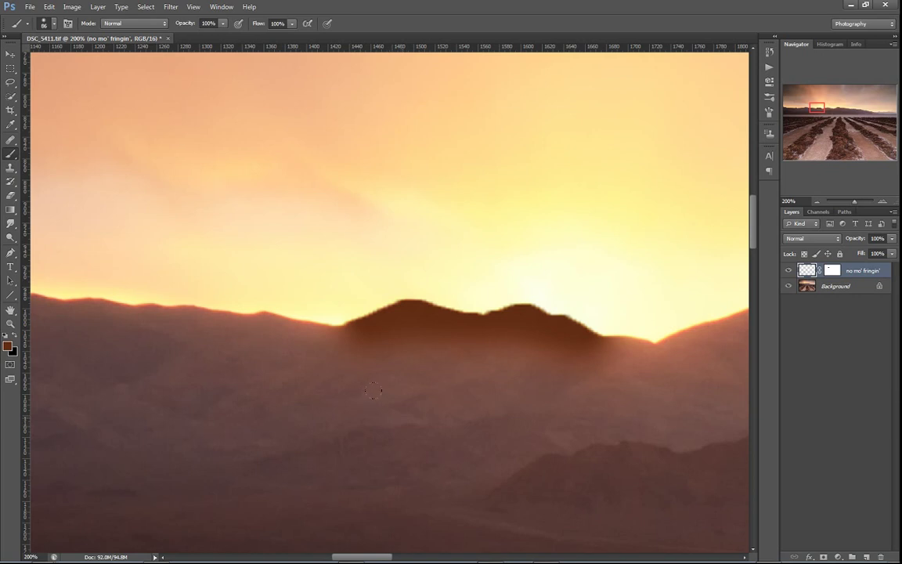
{"action": "mouse_move", "coordinate": [297, 286]}
{"action": "left_mouse_down"}
{"action": "mouse_move", "coordinate": [241, 294]}
{"action": "mouse_move", "coordinate": [140, 279]}
{"action": "mouse_move", "coordinate": [32, 274]}
{"action": "left_mouse_up"}
{"action": "mouse_move", "coordinate": [548, 314]}
{"action": "left_mouse_down"}
{"action": "mouse_move", "coordinate": [715, 292]}
{"action": "mouse_move", "coordinate": [683, 305]}
{"action": "left_mouse_up"}
Step: Try a broad brown stroke over the ridge with a 305 px brush, and undo all the brown paint
{"action": "left_click", "coordinate": [818, 201]}
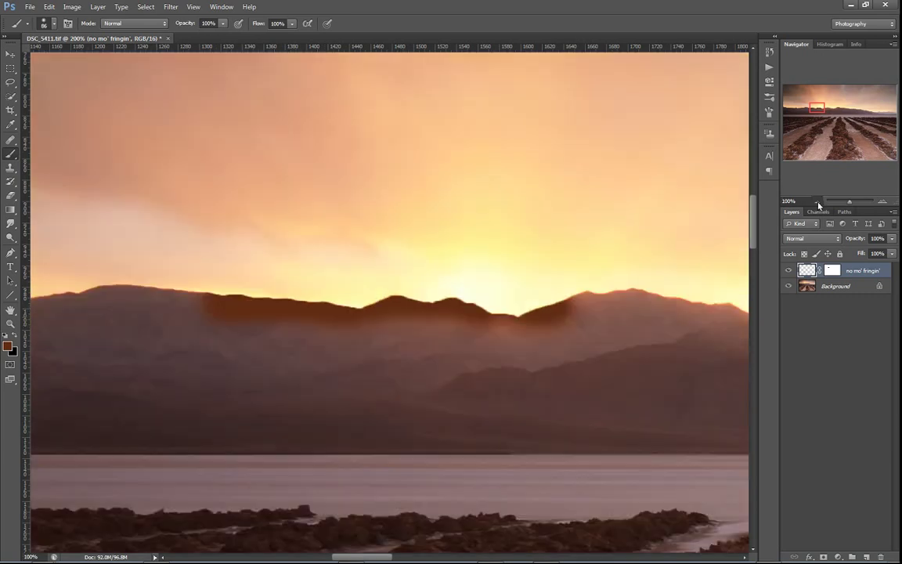
{"action": "left_click", "coordinate": [817, 201]}
{"action": "left_click_drag", "start_coordinate": [411, 285], "coordinate": [467, 285]}
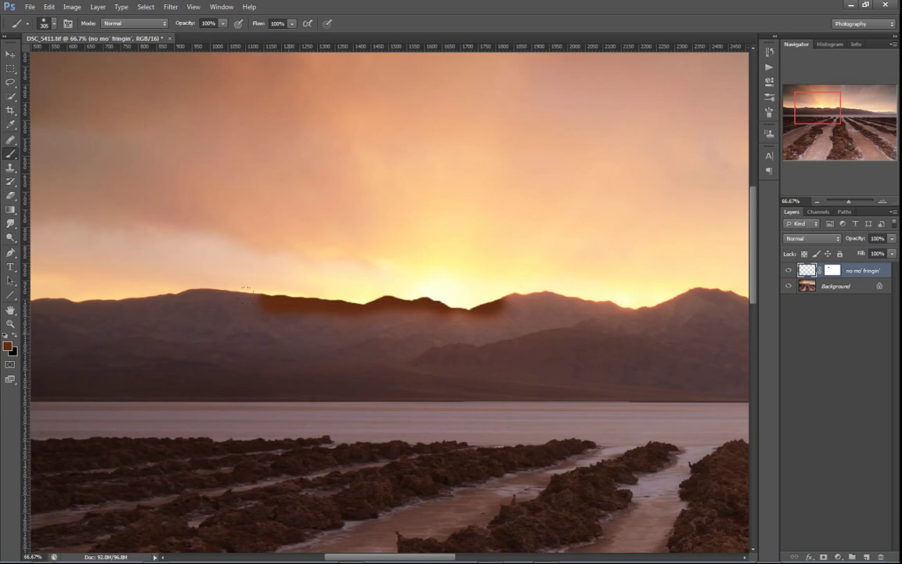
{"action": "mouse_move", "coordinate": [288, 281]}
{"action": "left_mouse_down"}
{"action": "mouse_move", "coordinate": [318, 272]}
{"action": "mouse_move", "coordinate": [461, 276]}
{"action": "mouse_move", "coordinate": [594, 302]}
{"action": "left_mouse_up"}
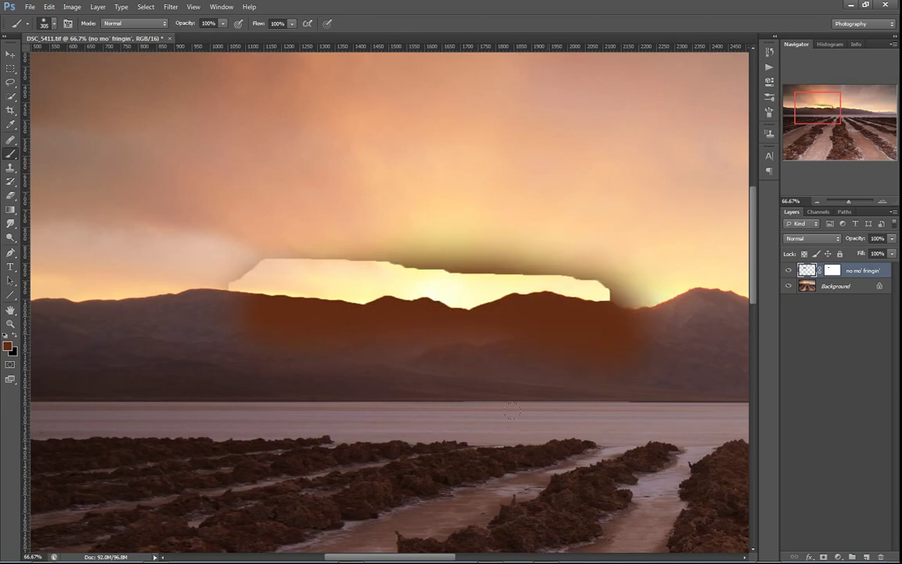
{"action": "left_click", "coordinate": [882, 202]}
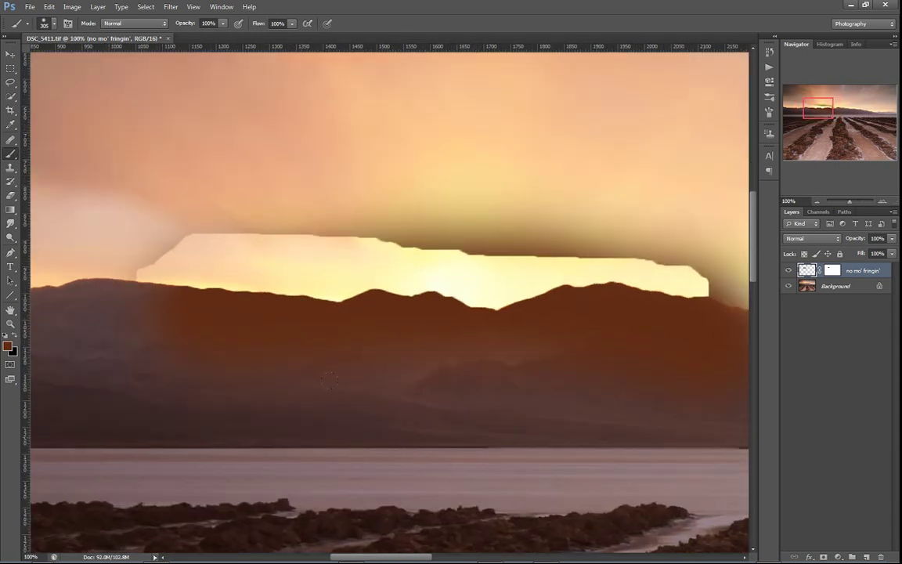
{"action": "left_click", "coordinate": [789, 285]}
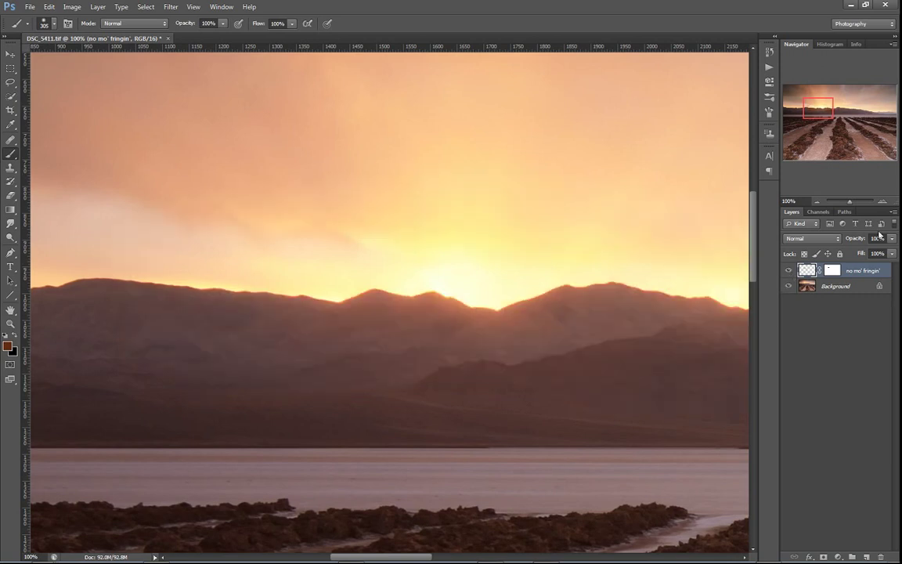
Step: With the Clone Stamp at 106 px, clone sampled mountain texture over the fringe midway along the long slope west of the sun
{"action": "left_click", "coordinate": [882, 203]}
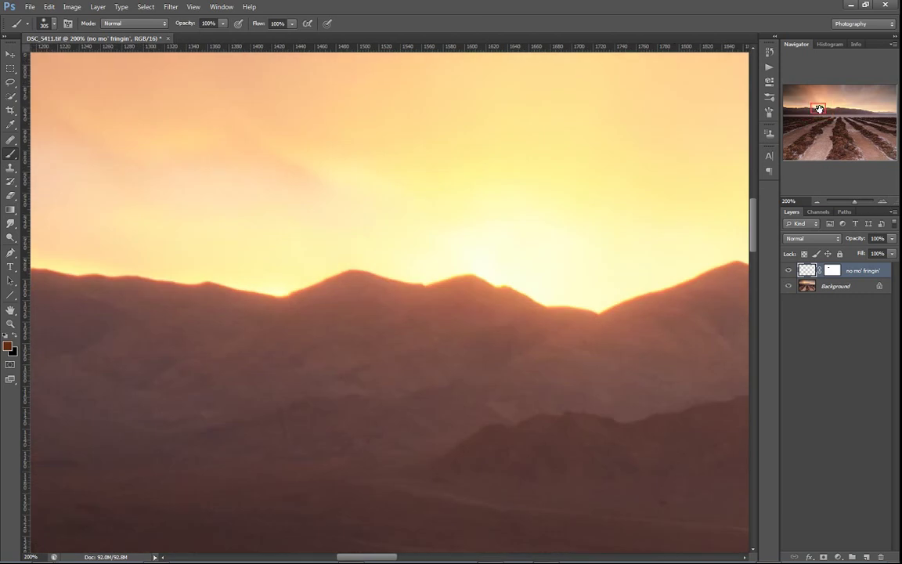
{"action": "left_click_drag", "start_coordinate": [818, 108], "coordinate": [810, 108]}
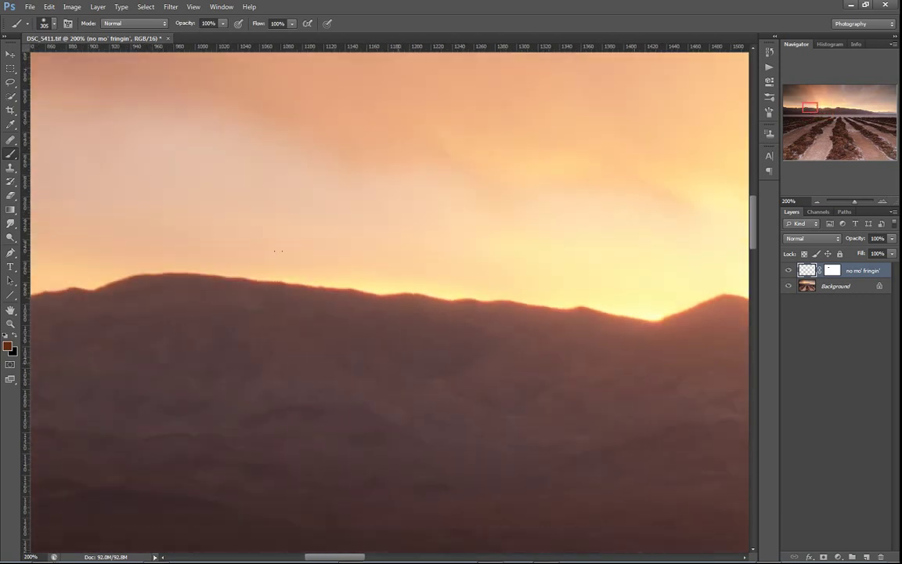
{"action": "key", "text": "s"}
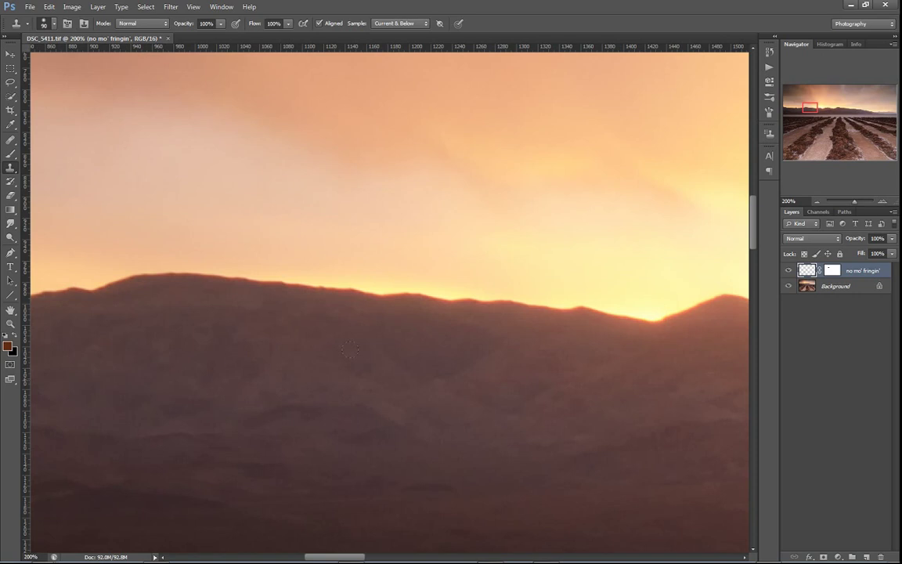
{"action": "left_click_drag", "start_coordinate": [303, 401], "coordinate": [315, 401]}
{"action": "left_click", "coordinate": [347, 268]}
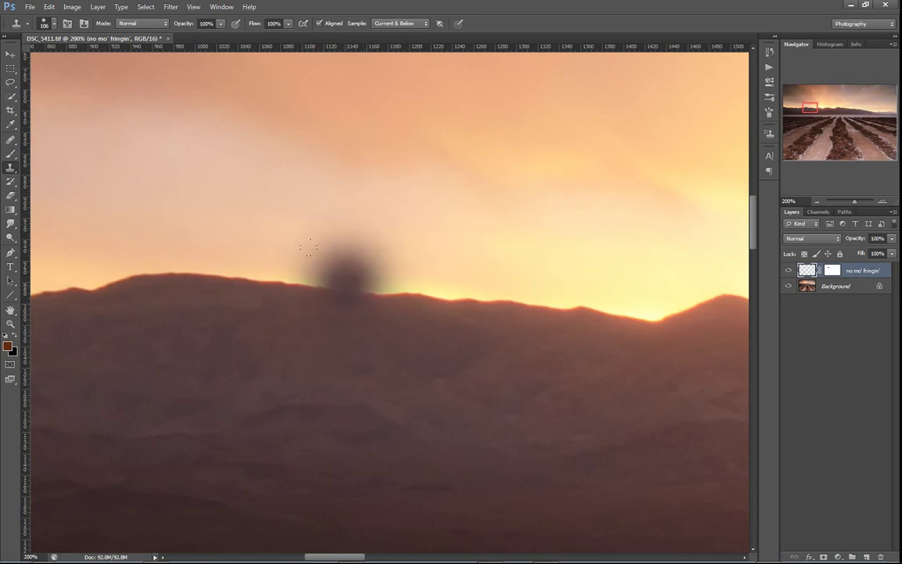
{"action": "key", "text": "ctrl+z"}
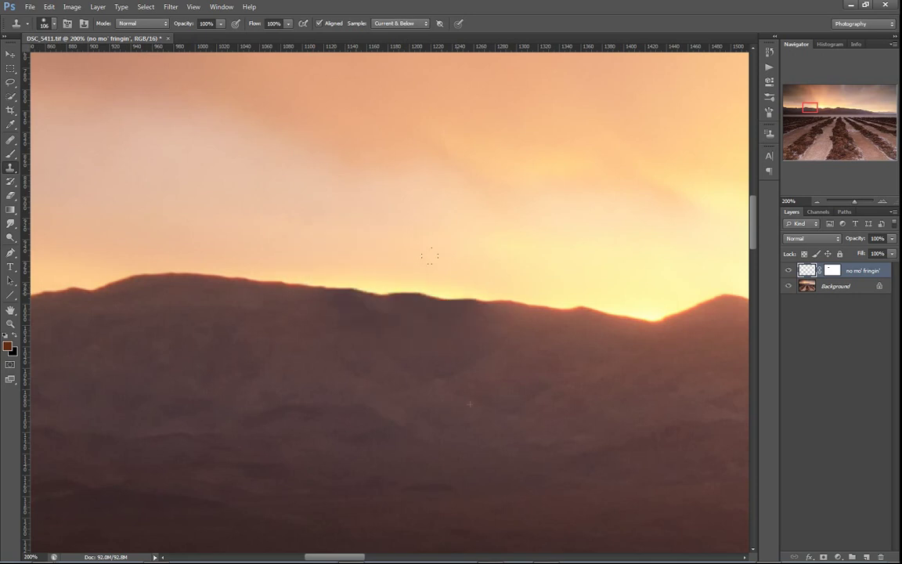
Step: Resample the mountain texture and continue cloning over the fringe along the ridge and the twin peaks beside the sun
{"action": "left_click", "coordinate": [470, 281]}
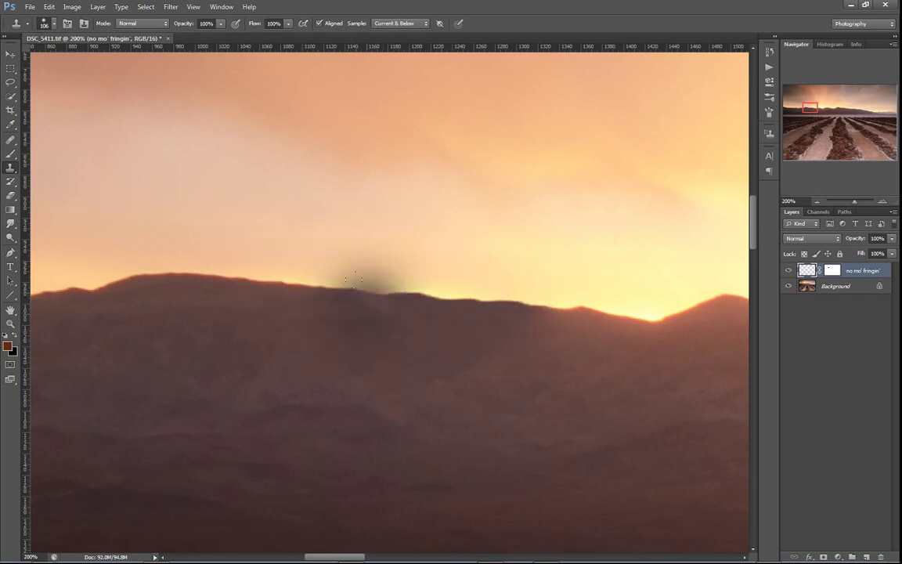
{"action": "left_click", "coordinate": [542, 400], "text": "alt"}
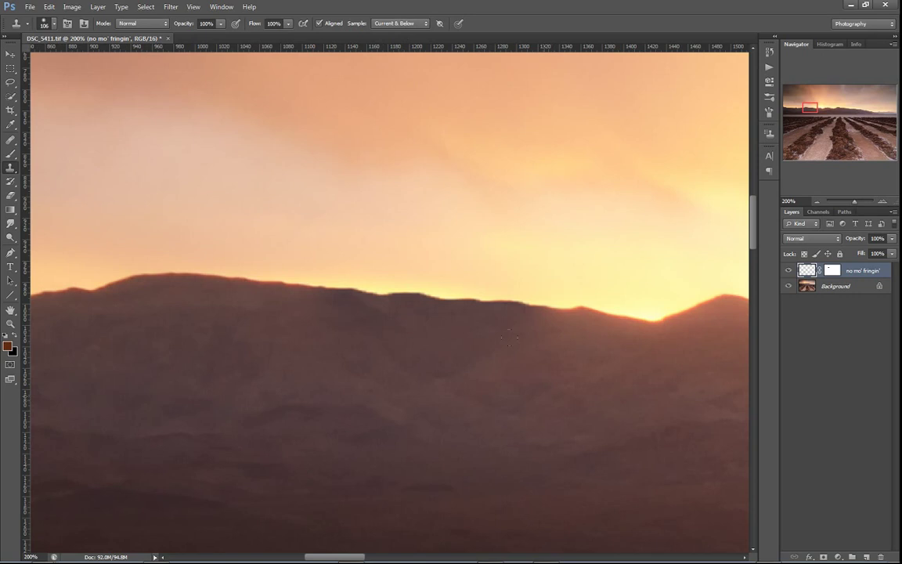
{"action": "left_click_drag", "start_coordinate": [547, 284], "coordinate": [572, 284]}
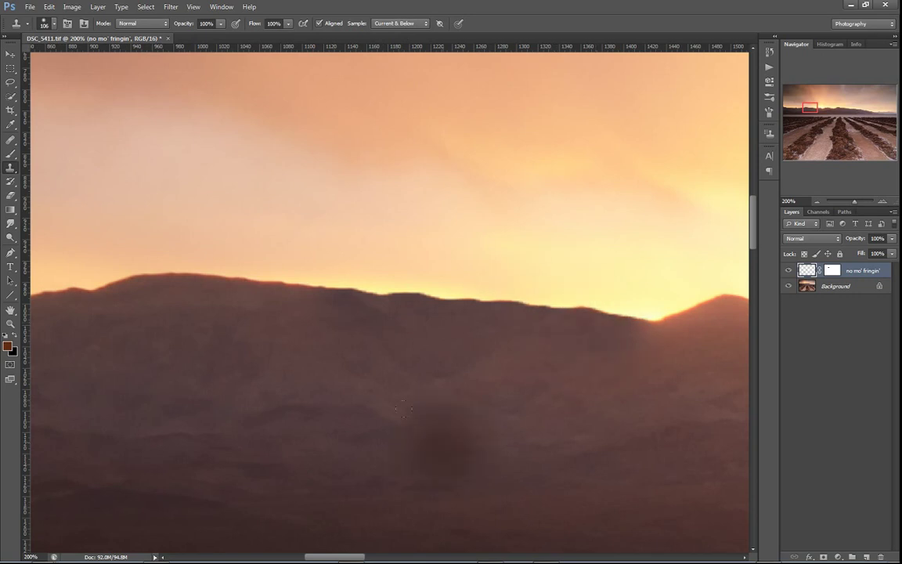
{"action": "left_click_drag", "start_coordinate": [561, 415], "coordinate": [353, 420]}
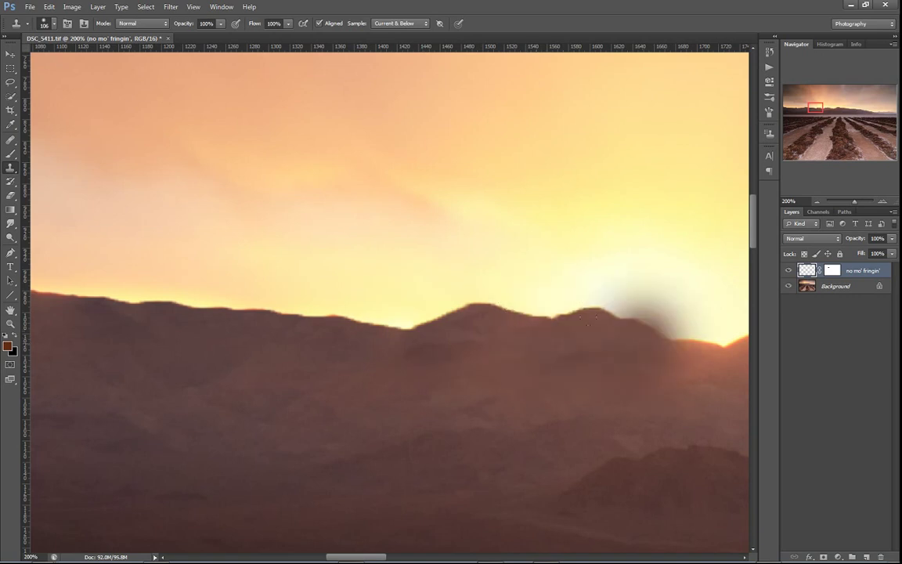
Step: Reduce the clone brush to 56 px and clone mountain texture over the fringe down to the ridge dip below the sun
{"action": "left_click_drag", "start_coordinate": [469, 429], "coordinate": [303, 414]}
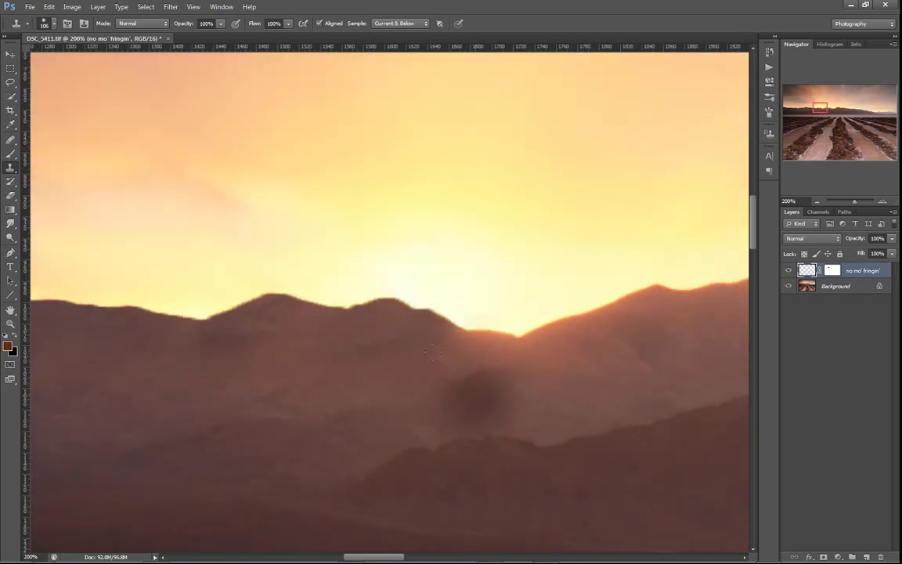
{"action": "left_click_drag", "start_coordinate": [429, 399], "coordinate": [399, 405]}
{"action": "left_click_drag", "start_coordinate": [473, 403], "coordinate": [478, 405]}
{"action": "left_click", "coordinate": [477, 368], "text": "alt"}
{"action": "left_click_drag", "start_coordinate": [463, 309], "coordinate": [521, 338]}
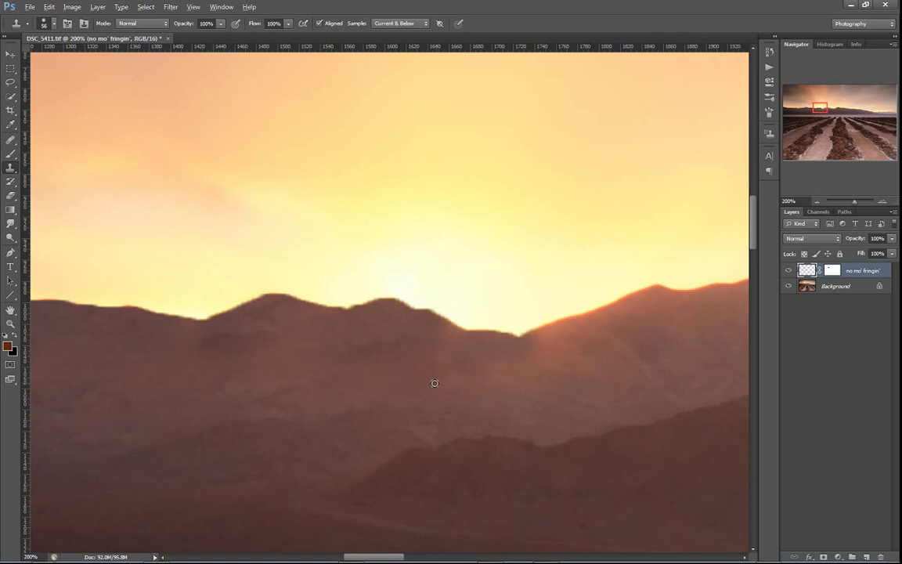
Step: Try a further clone stroke across the ridge dip from a new source point, and undo it
{"action": "left_click", "coordinate": [431, 379], "text": "alt"}
{"action": "left_click_drag", "start_coordinate": [437, 323], "coordinate": [511, 342]}
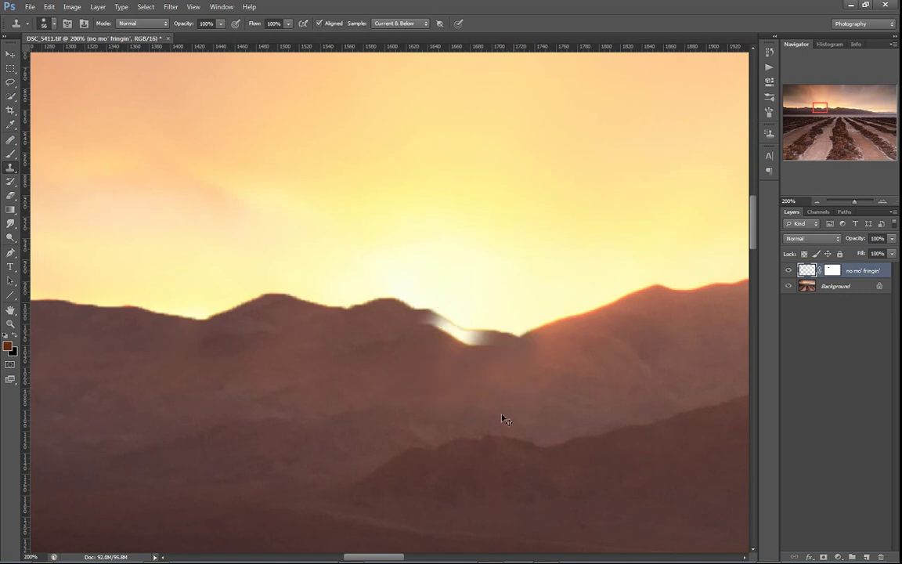
{"action": "key", "text": "ctrl+z"}
Step: Enlarge the clone brush to 78 px and clone over the glowing edge from the ridge dip up the slope east of it
{"action": "left_click_drag", "start_coordinate": [535, 396], "coordinate": [413, 380]}
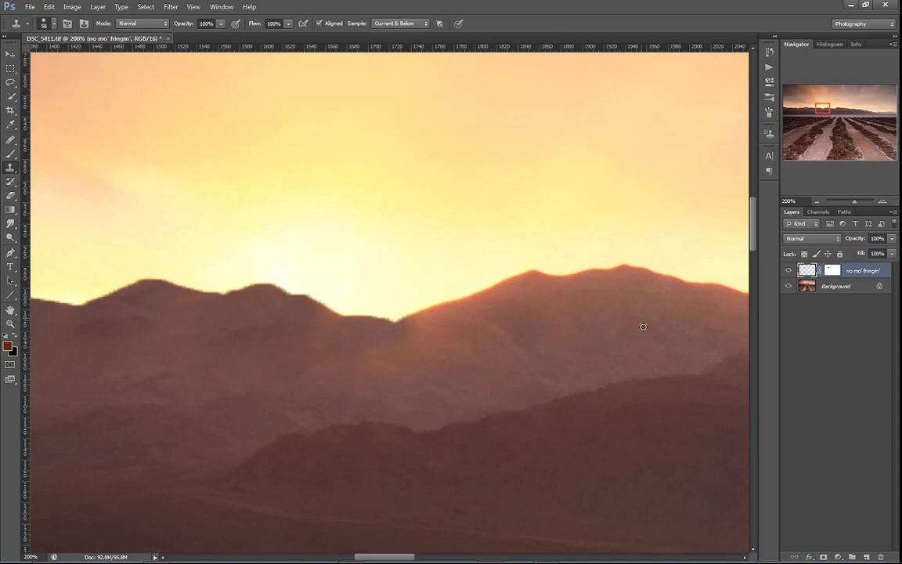
{"action": "left_click_drag", "start_coordinate": [614, 338], "coordinate": [624, 340]}
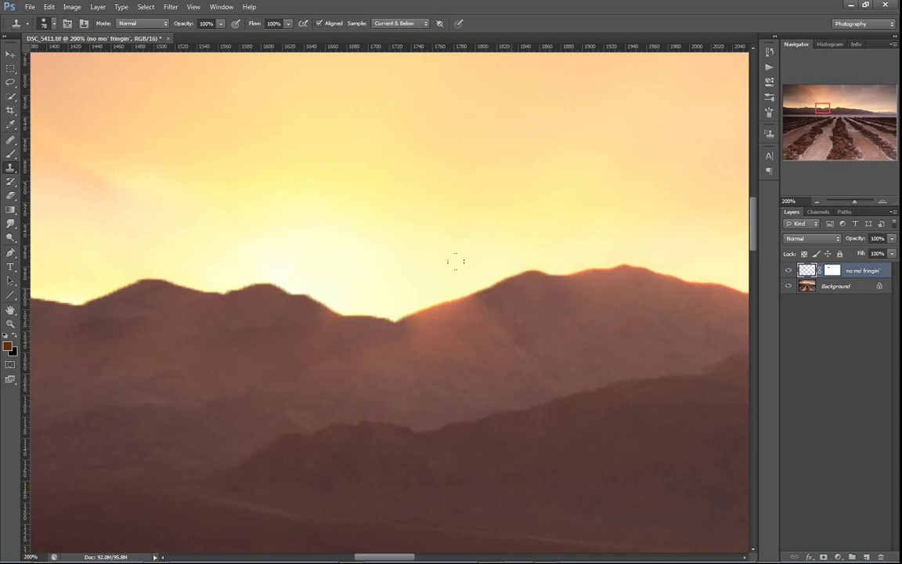
{"action": "left_click", "coordinate": [535, 356], "text": "alt"}
{"action": "mouse_move", "coordinate": [457, 304]}
{"action": "left_mouse_down"}
{"action": "mouse_move", "coordinate": [404, 288]}
{"action": "mouse_move", "coordinate": [492, 361]}
{"action": "mouse_move", "coordinate": [381, 306]}
{"action": "mouse_move", "coordinate": [355, 326]}
{"action": "mouse_move", "coordinate": [436, 393]}
{"action": "mouse_move", "coordinate": [318, 296]}
{"action": "left_mouse_up"}
{"action": "left_click", "coordinate": [217, 347], "text": "alt"}
{"action": "left_click_drag", "start_coordinate": [350, 334], "coordinate": [404, 325]}
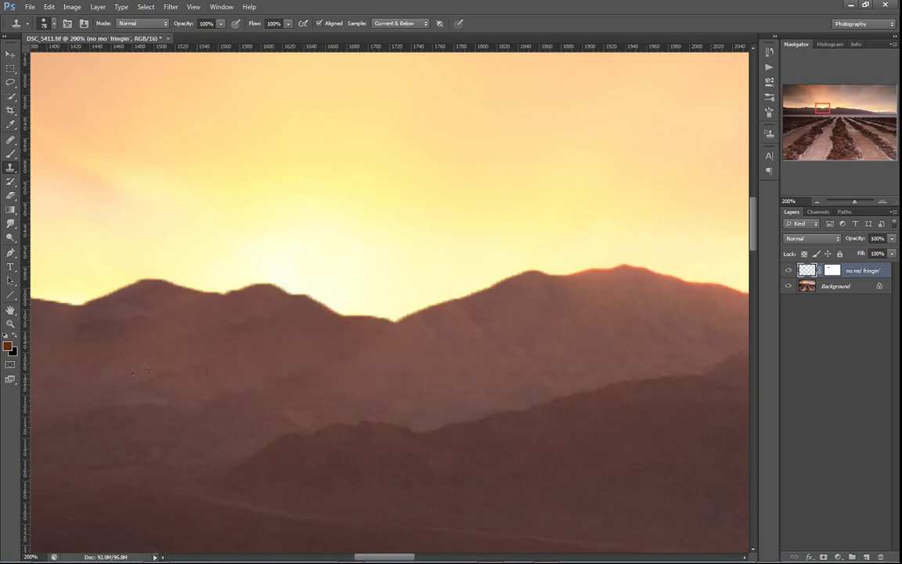
Step: Compare the cleaned ridge edge up close with and without the "no mo' fringin'" layer, leaving the layer visible
{"action": "left_click_drag", "start_coordinate": [156, 363], "coordinate": [353, 302]}
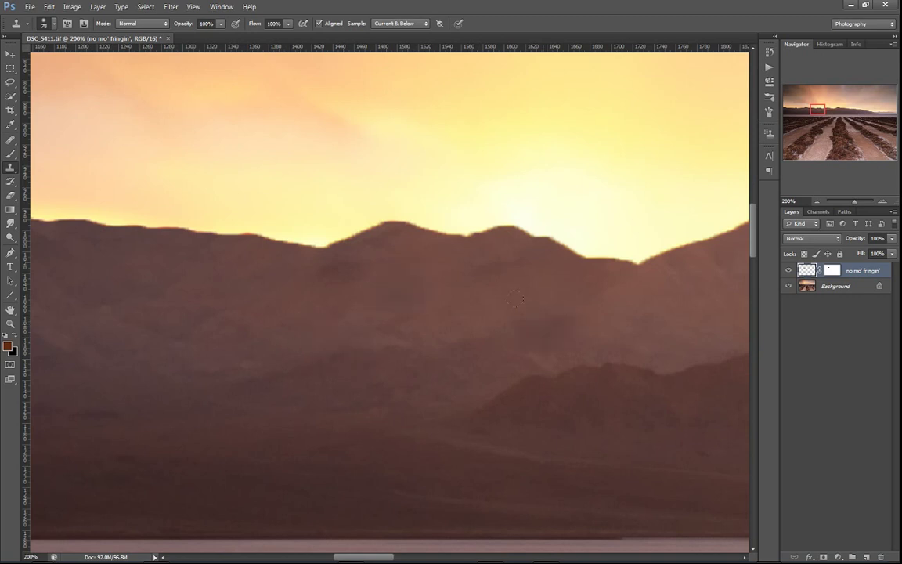
{"action": "left_click_drag", "start_coordinate": [250, 332], "coordinate": [350, 373]}
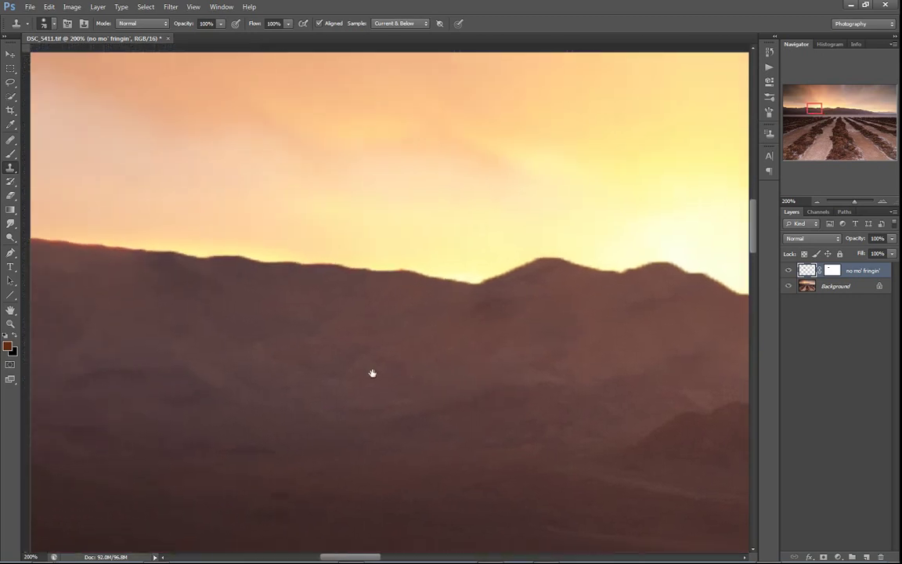
{"action": "left_click", "coordinate": [789, 271]}
{"action": "left_click", "coordinate": [789, 271]}
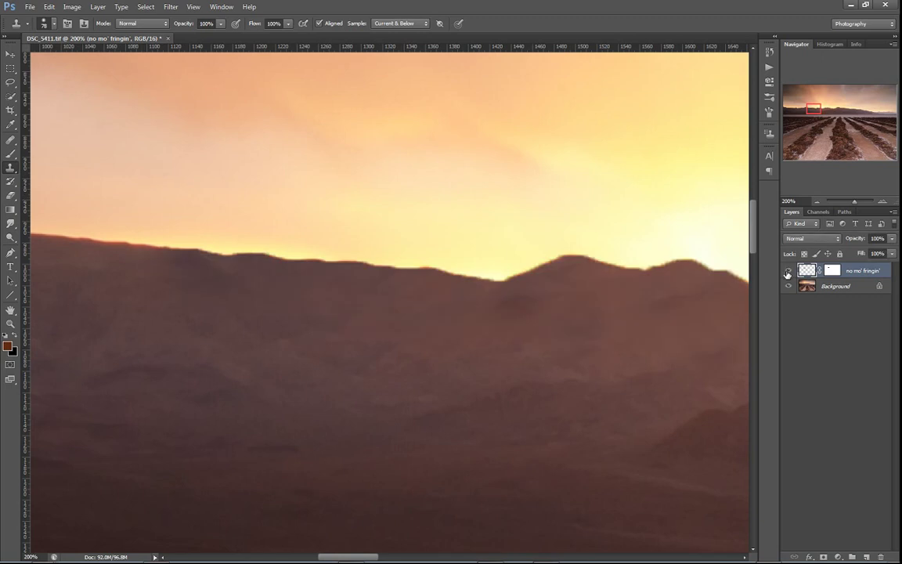
{"action": "left_click", "coordinate": [789, 272]}
{"action": "left_click", "coordinate": [789, 272]}
Step: Compare the wider scene at 66.67% with and without the "no mo' fringin'" layer, leaving the layer visible
{"action": "left_click", "coordinate": [818, 202]}
{"action": "left_click", "coordinate": [817, 203]}
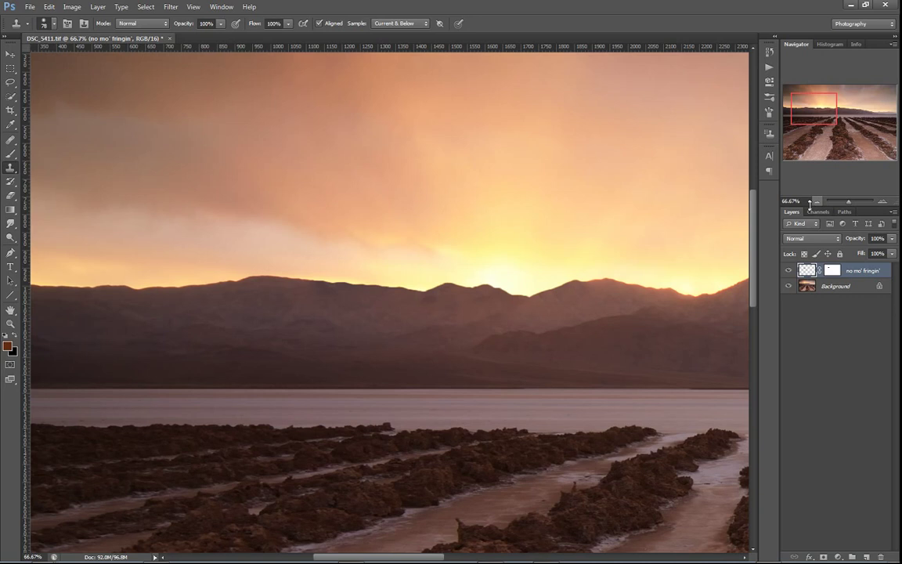
{"action": "left_click", "coordinate": [790, 271]}
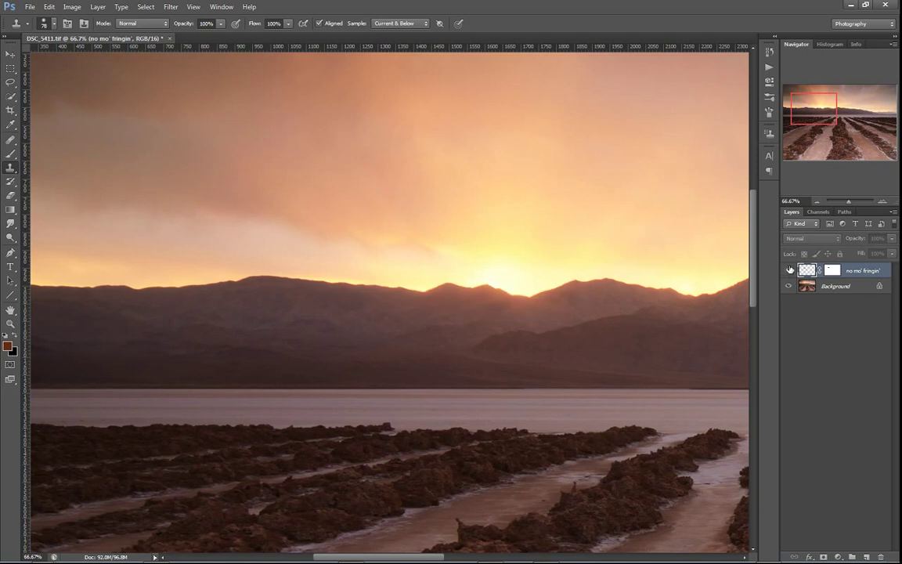
{"action": "left_click", "coordinate": [789, 271]}
{"action": "left_click", "coordinate": [790, 271]}
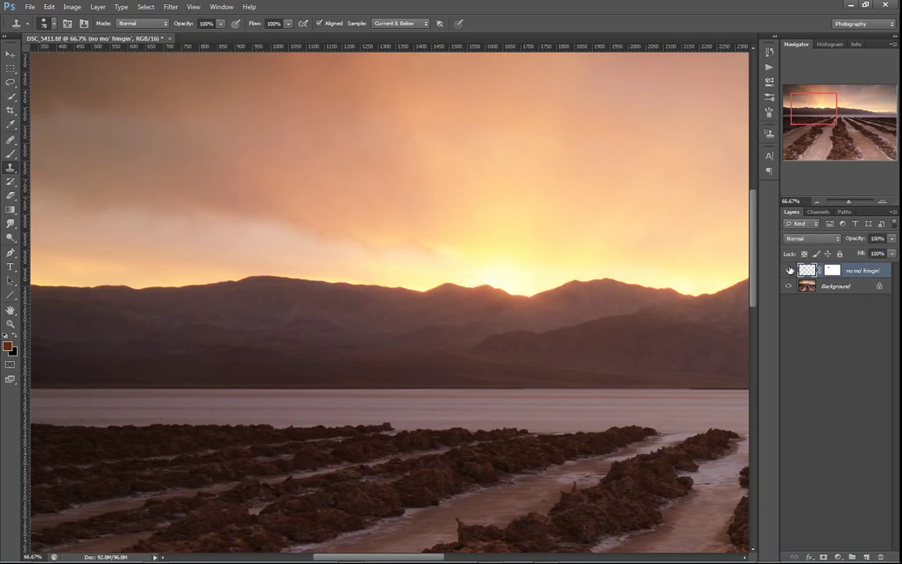
{"action": "left_click", "coordinate": [790, 271]}
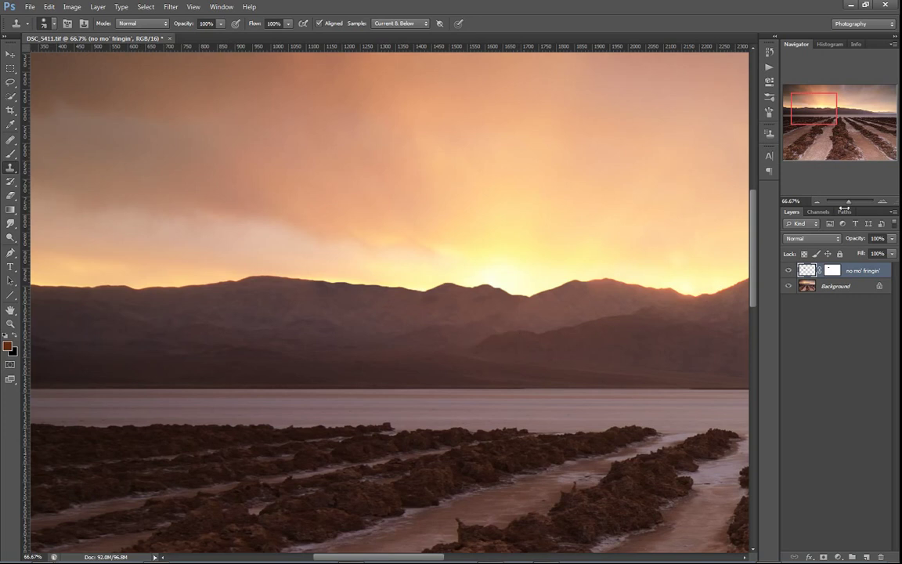
Step: Try another clone stroke along the slope of the first peak beside the sun, and undo it
{"action": "left_click", "coordinate": [882, 203]}
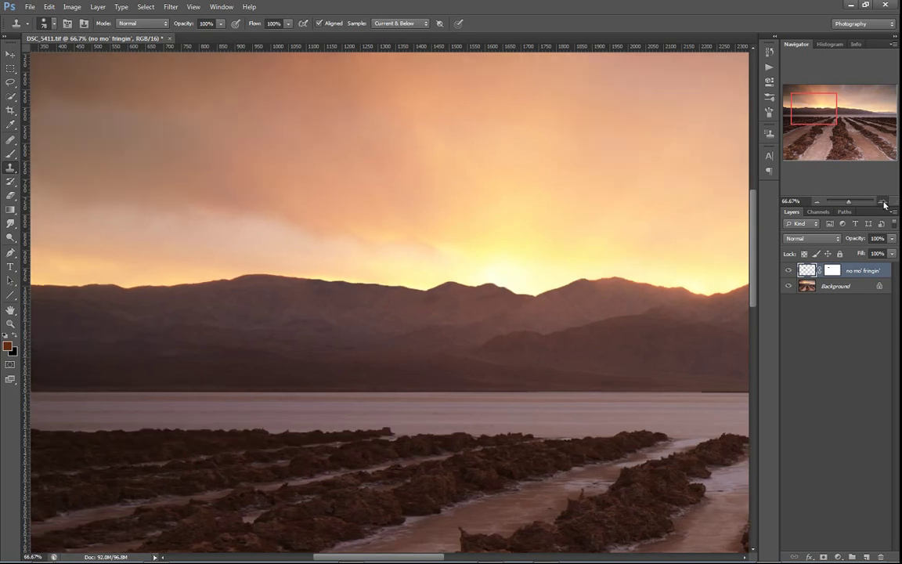
{"action": "left_click", "coordinate": [884, 202]}
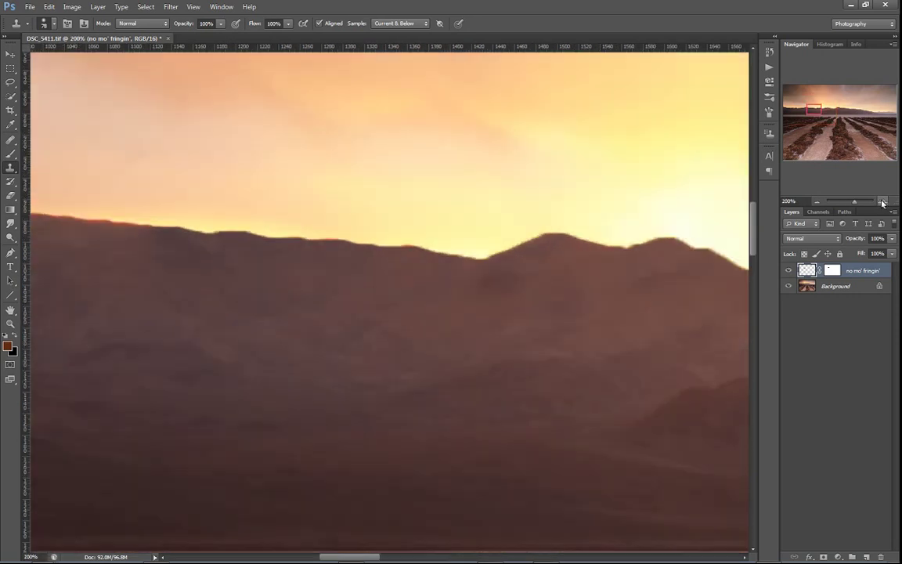
{"action": "left_click_drag", "start_coordinate": [557, 228], "coordinate": [495, 239]}
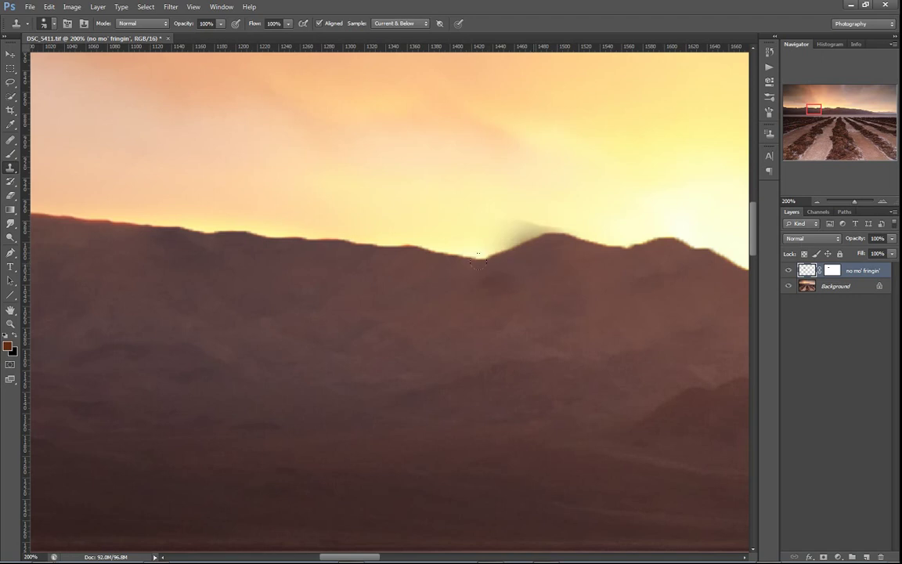
{"action": "key", "text": "ctrl+z"}
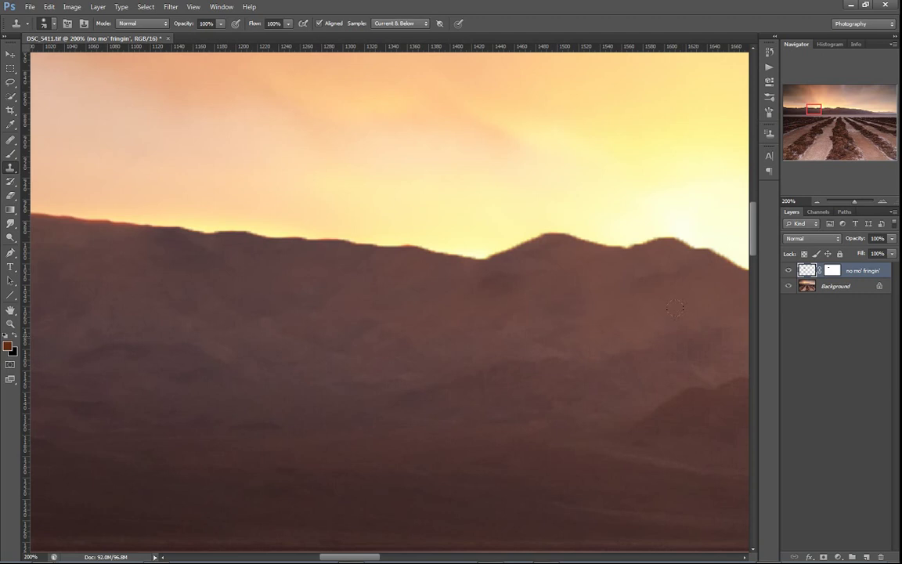
Step: Refine the layer mask of "no mo' fringin'", setting Smooth to 19 and Contrast to 17%
{"action": "left_click", "coordinate": [833, 271]}
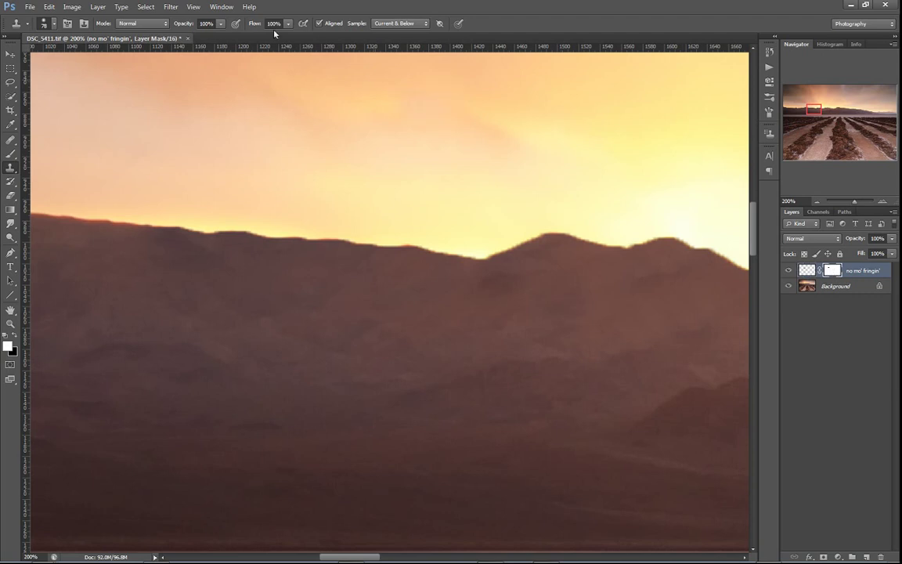
{"action": "left_click", "coordinate": [146, 7]}
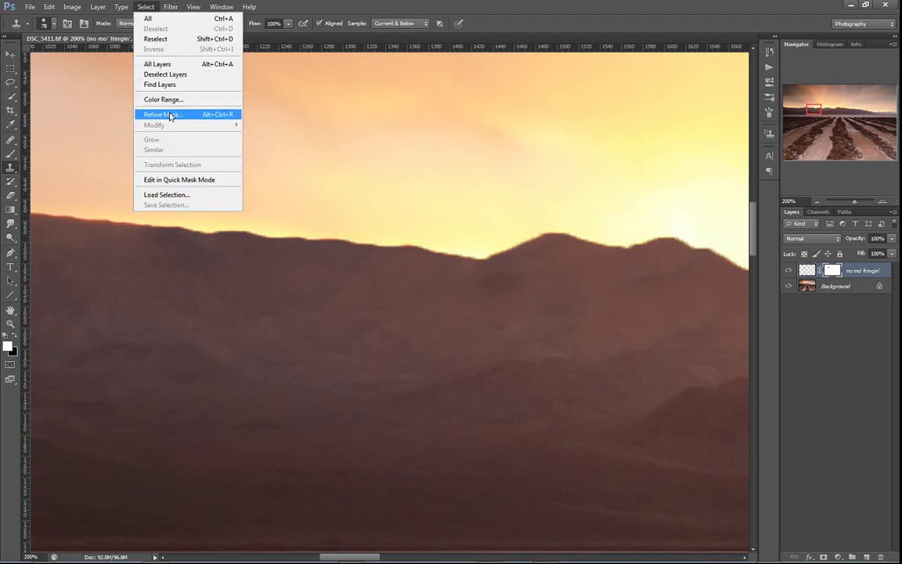
{"action": "left_click", "coordinate": [170, 116]}
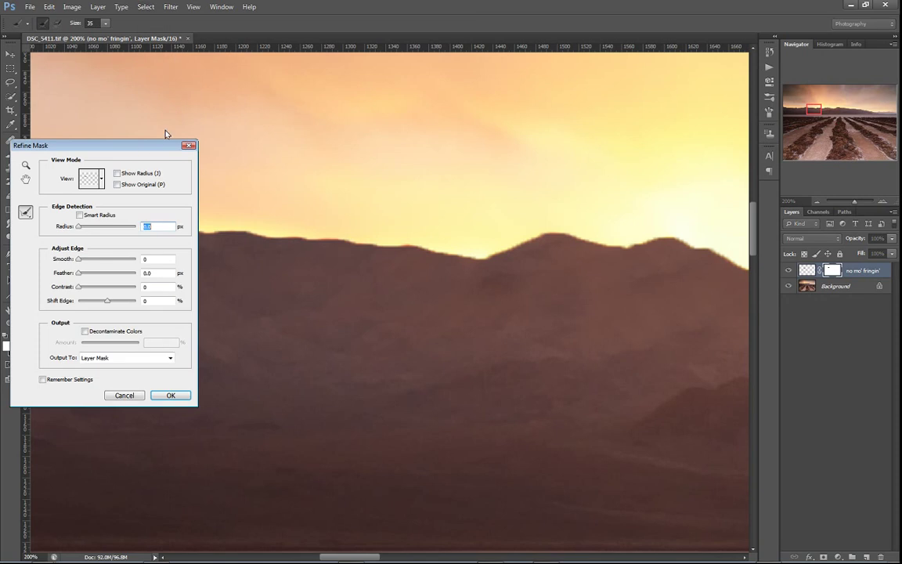
{"action": "left_click_drag", "start_coordinate": [138, 146], "coordinate": [222, 109]}
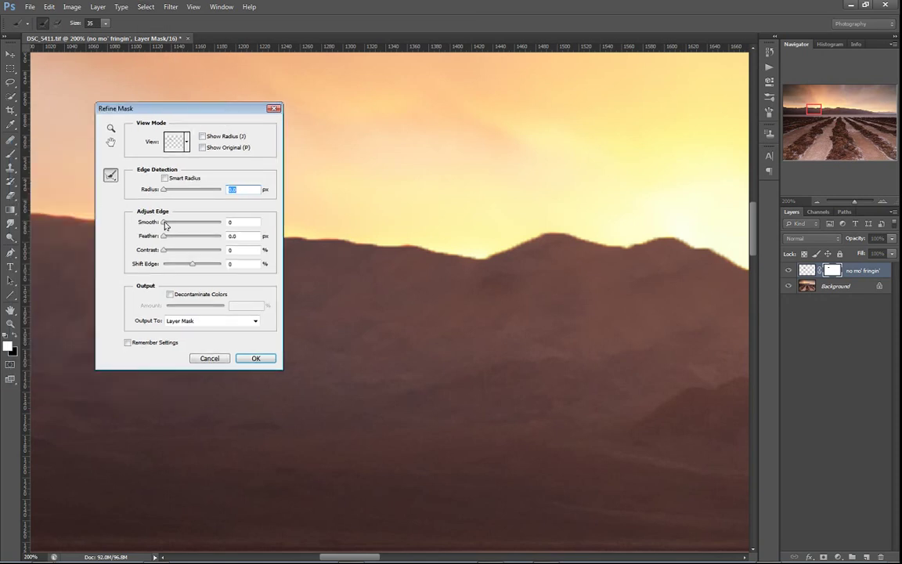
{"action": "left_click_drag", "start_coordinate": [162, 223], "coordinate": [175, 224]}
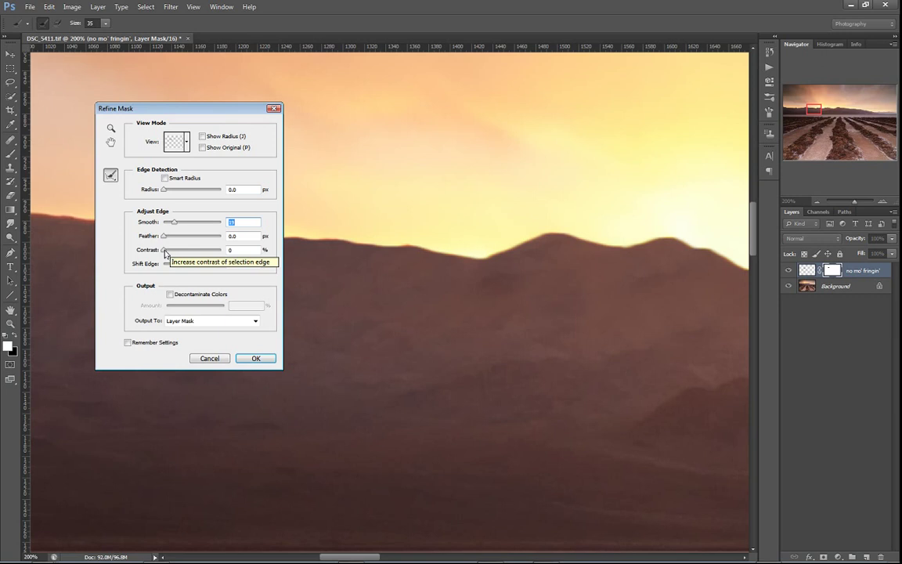
{"action": "left_click_drag", "start_coordinate": [166, 252], "coordinate": [173, 252]}
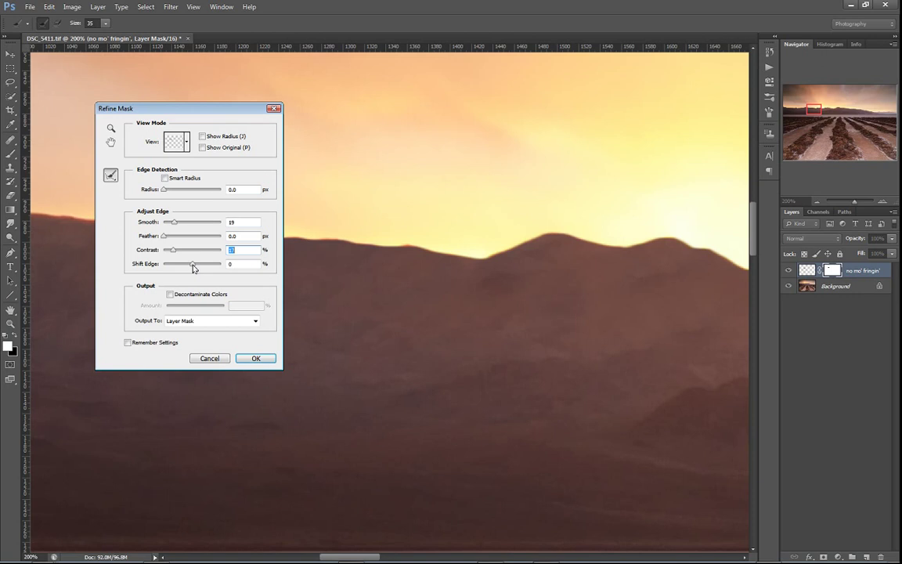
Step: Set the mask's Shift Edge to +21% after trying stronger and weaker shifts, and apply the mask refinement
{"action": "left_click_drag", "start_coordinate": [194, 267], "coordinate": [196, 267]}
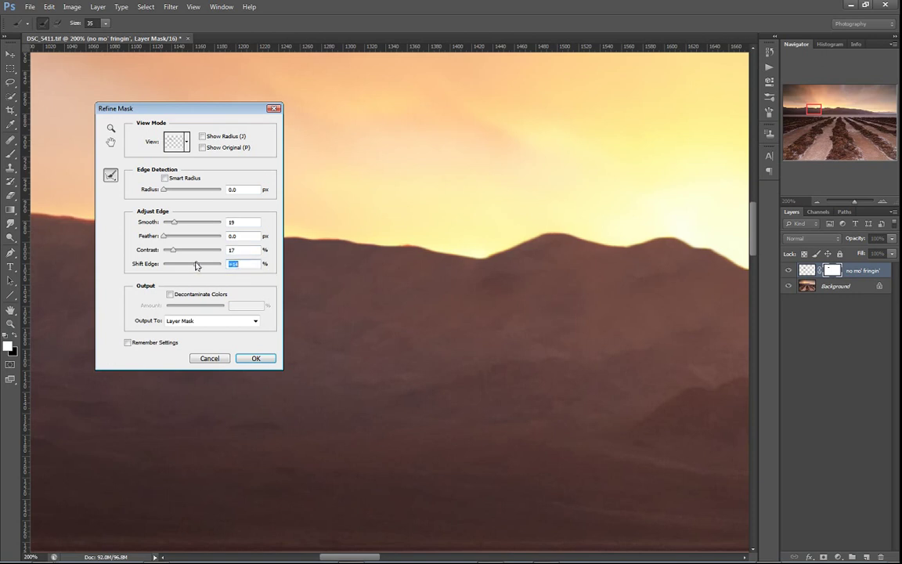
{"action": "left_click_drag", "start_coordinate": [197, 266], "coordinate": [211, 266]}
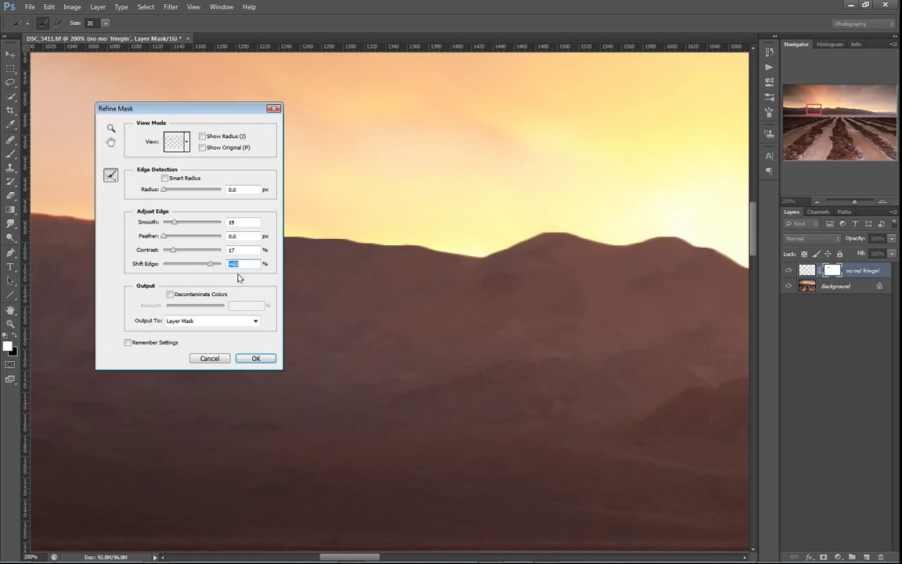
{"action": "left_click_drag", "start_coordinate": [209, 267], "coordinate": [191, 269]}
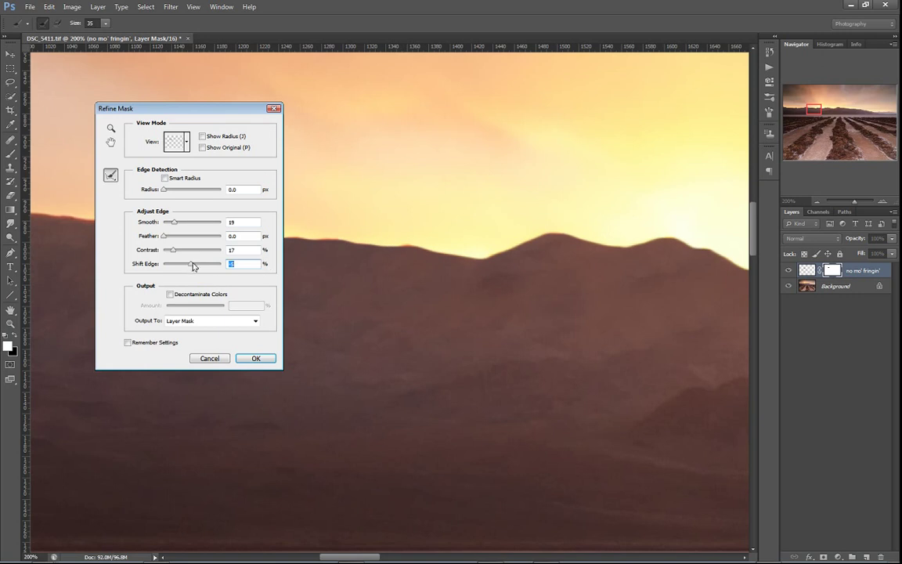
{"action": "left_click_drag", "start_coordinate": [194, 267], "coordinate": [208, 265]}
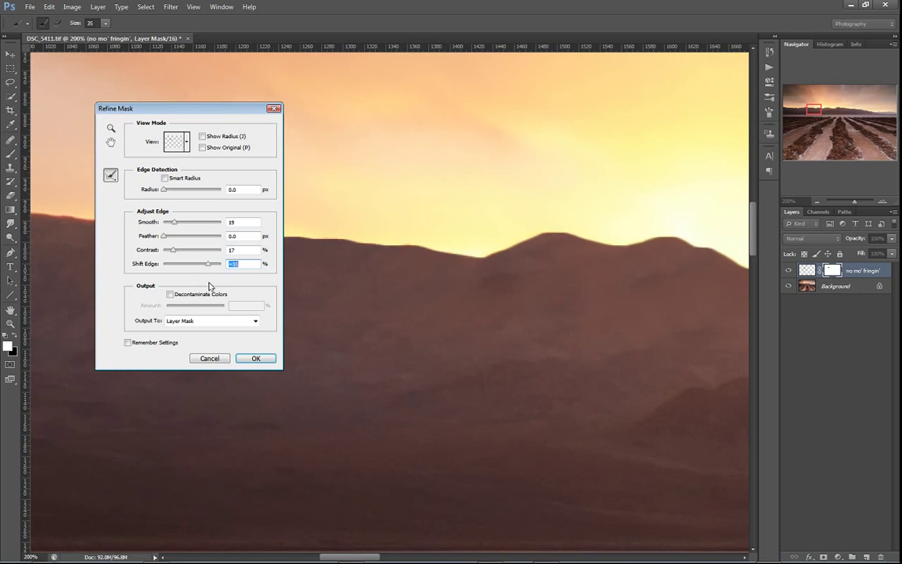
{"action": "left_click_drag", "start_coordinate": [208, 264], "coordinate": [200, 269]}
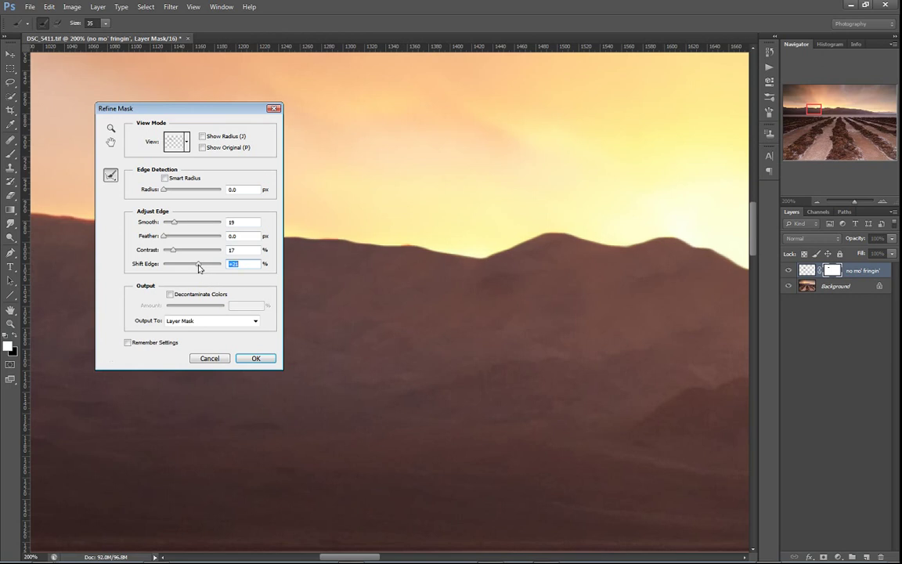
{"action": "left_click", "coordinate": [255, 359]}
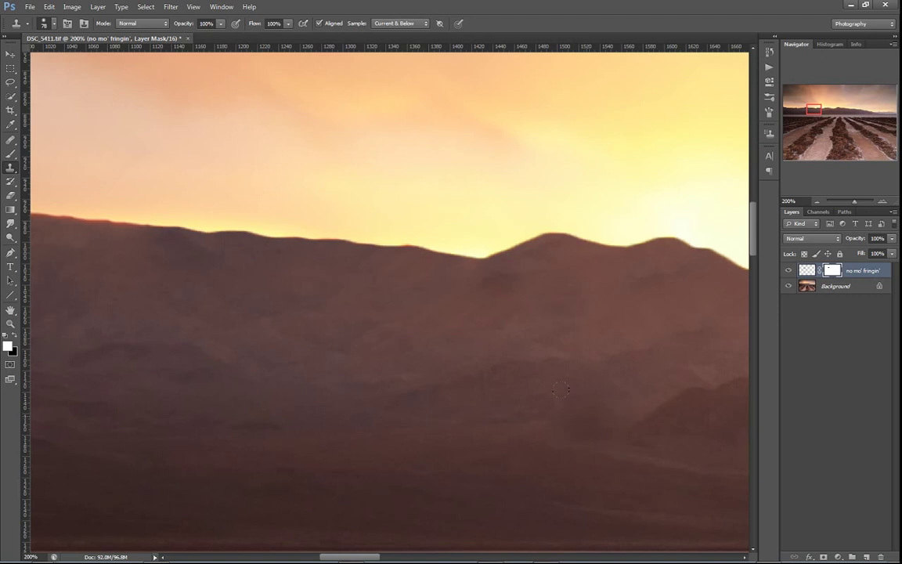
Step: Add a Curves adjustment layer above "no mo' fringin'" and clip it to that layer
{"action": "left_click_drag", "start_coordinate": [817, 108], "coordinate": [814, 109]}
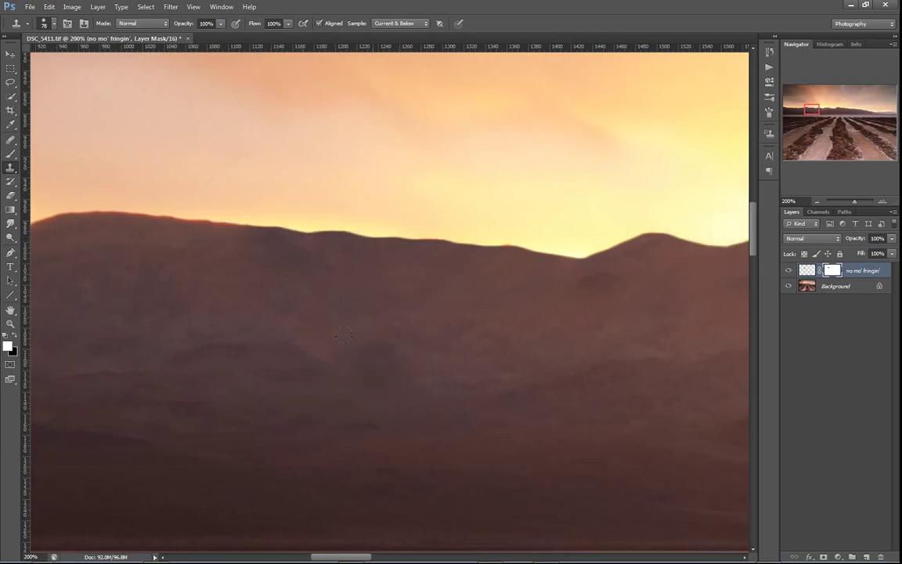
{"action": "key", "text": "m"}
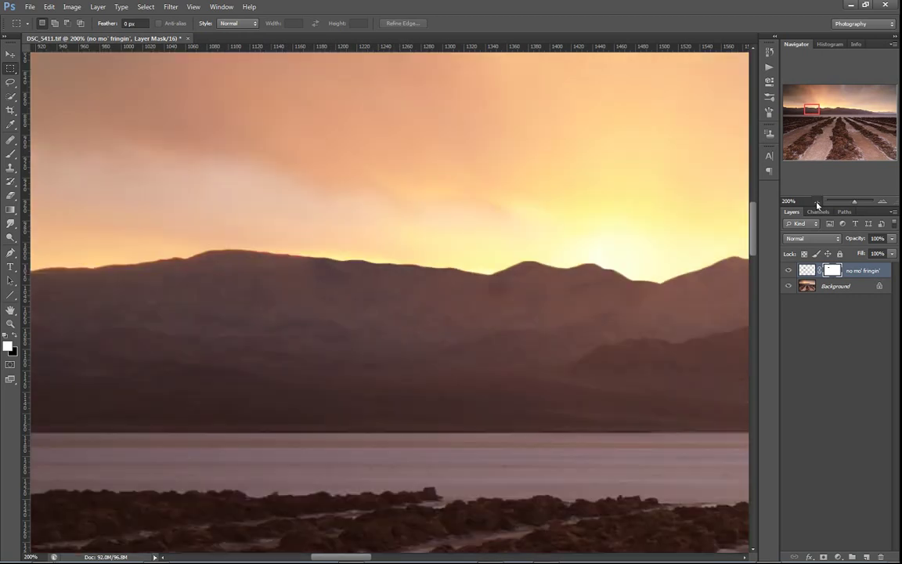
{"action": "left_click", "coordinate": [817, 202]}
{"action": "left_click", "coordinate": [816, 203]}
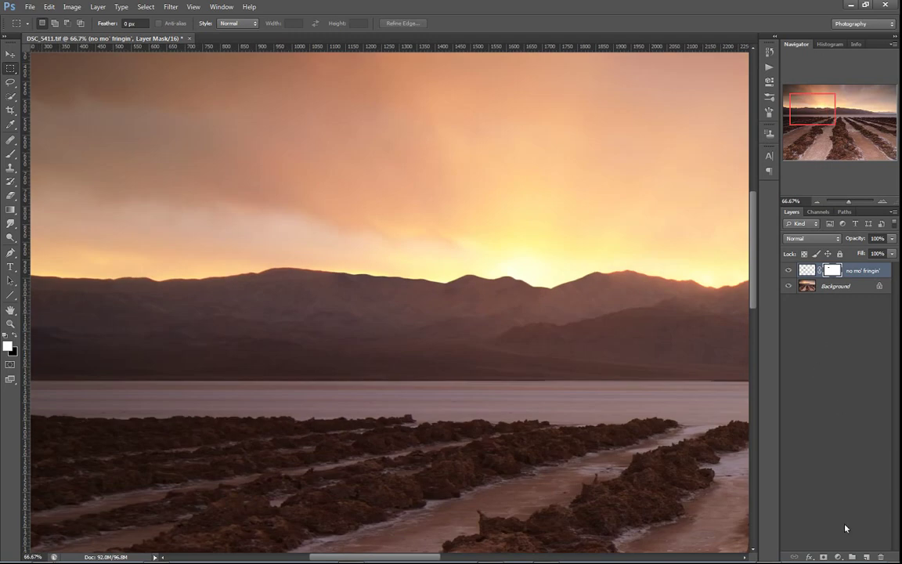
{"action": "left_click", "coordinate": [838, 557]}
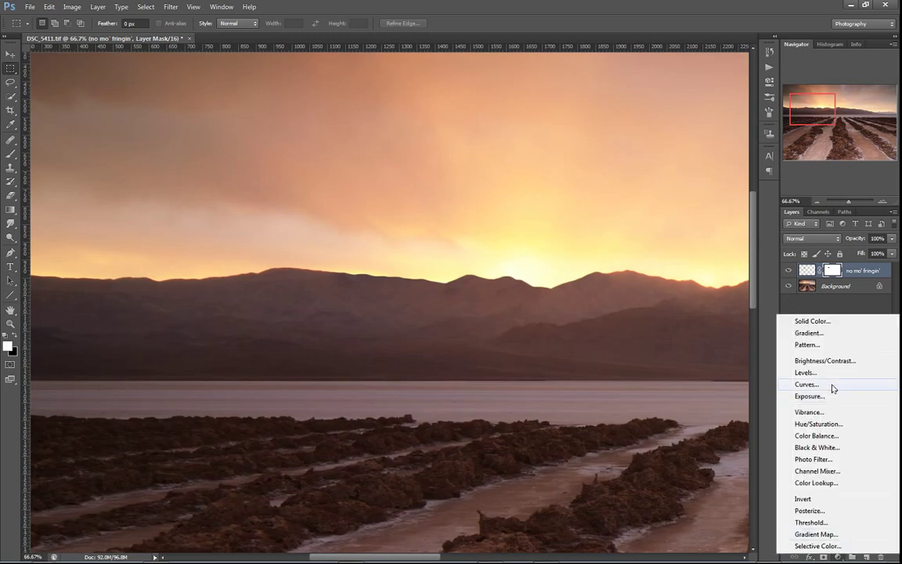
{"action": "left_click", "coordinate": [807, 385]}
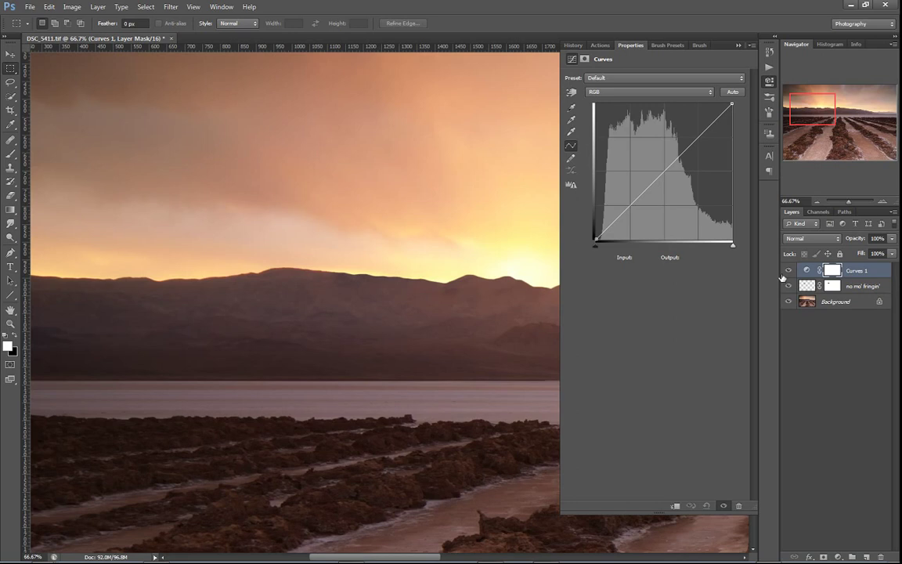
{"action": "left_click", "coordinate": [872, 276], "text": "alt"}
{"action": "left_click", "coordinate": [872, 274], "text": "alt"}
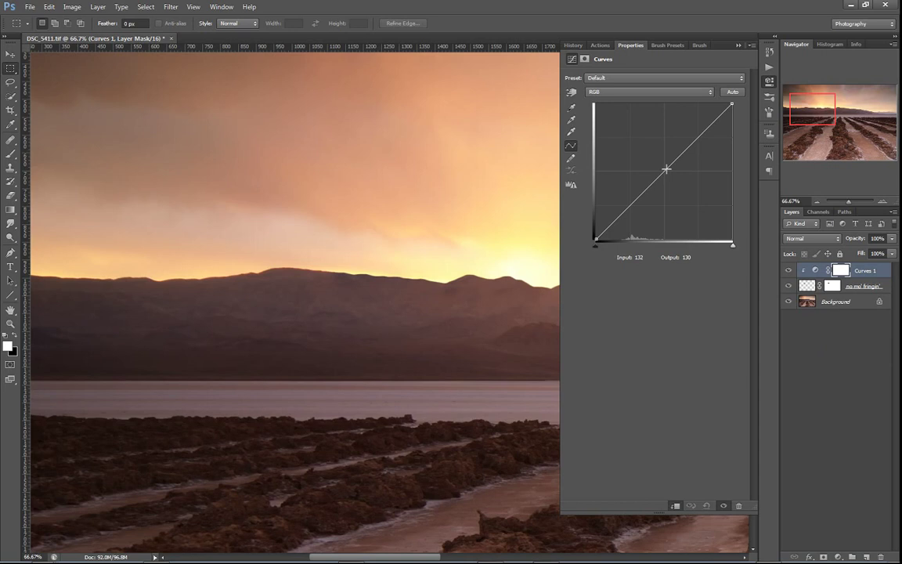
Step: Try raising the curve's midpoint to output 211 at input 124, and bring it back near the diagonal
{"action": "left_click_drag", "start_coordinate": [666, 167], "coordinate": [662, 127]}
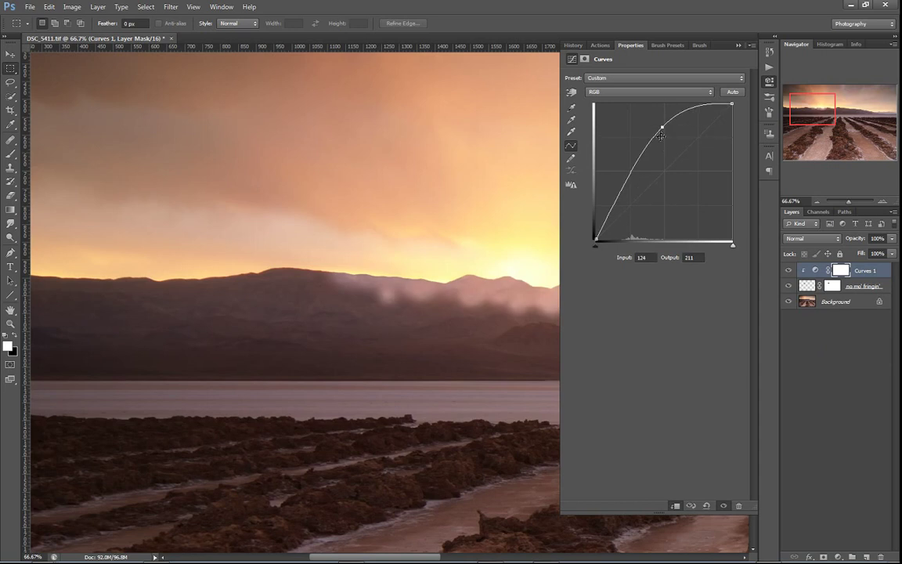
{"action": "left_click_drag", "start_coordinate": [369, 206], "coordinate": [201, 204]}
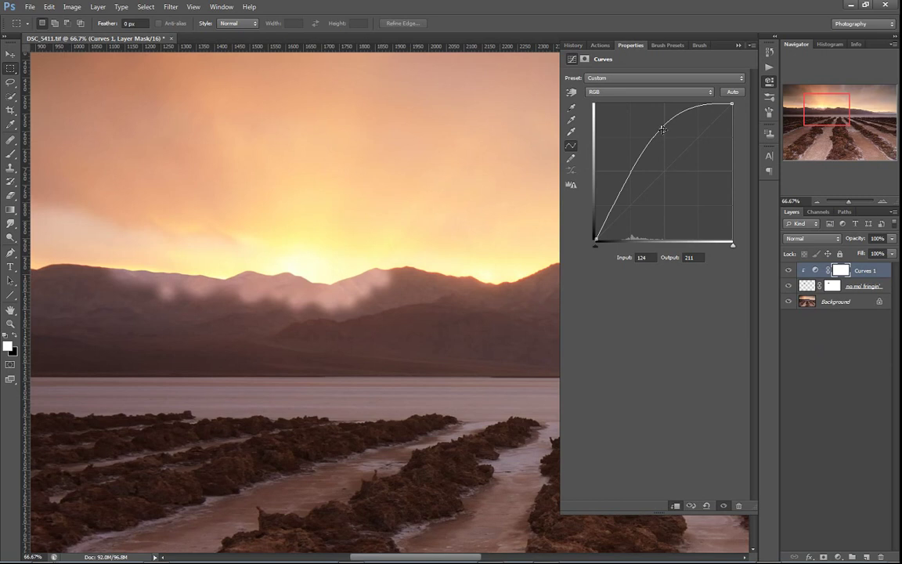
{"action": "left_click_drag", "start_coordinate": [662, 127], "coordinate": [663, 171]}
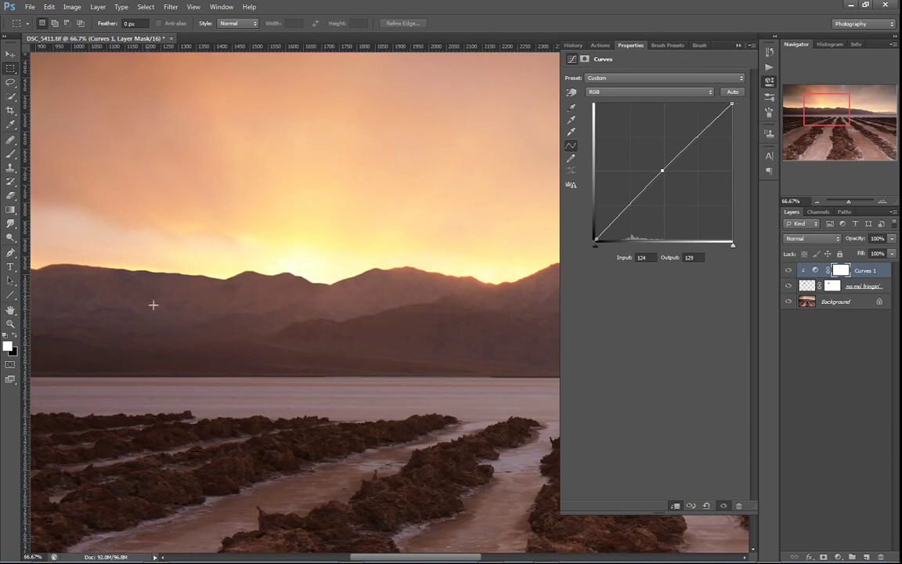
Step: Fine-tune the curve point at input 124 in small increments to brighten the cloned mountain texture slightly
{"action": "left_click", "coordinate": [663, 169]}
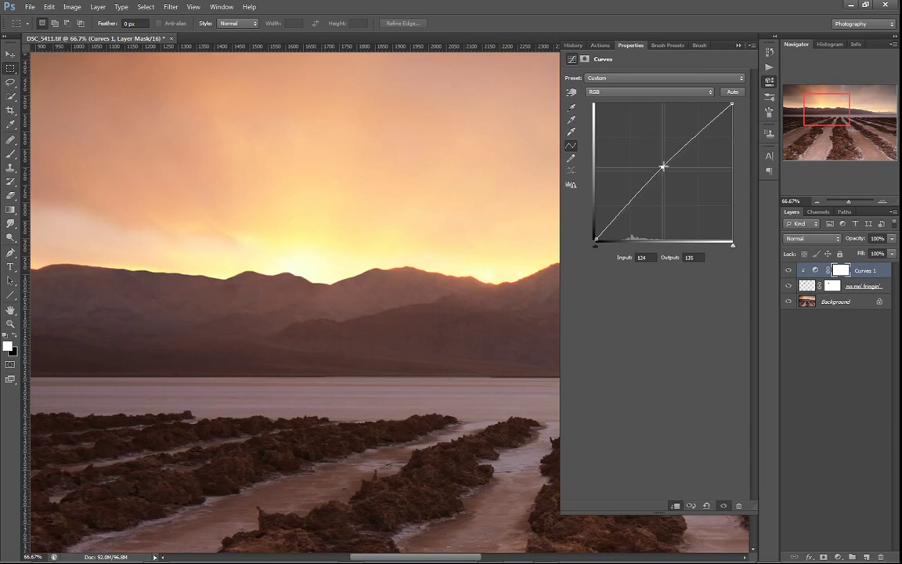
{"action": "key", "text": "Up"}
{"action": "key", "text": "Up"}
{"action": "key", "text": "Up"}
{"action": "key", "text": "Up"}
{"action": "key", "text": "Up"}
{"action": "key", "text": "Up"}
{"action": "key", "text": "Up"}
{"action": "key", "text": "Up"}
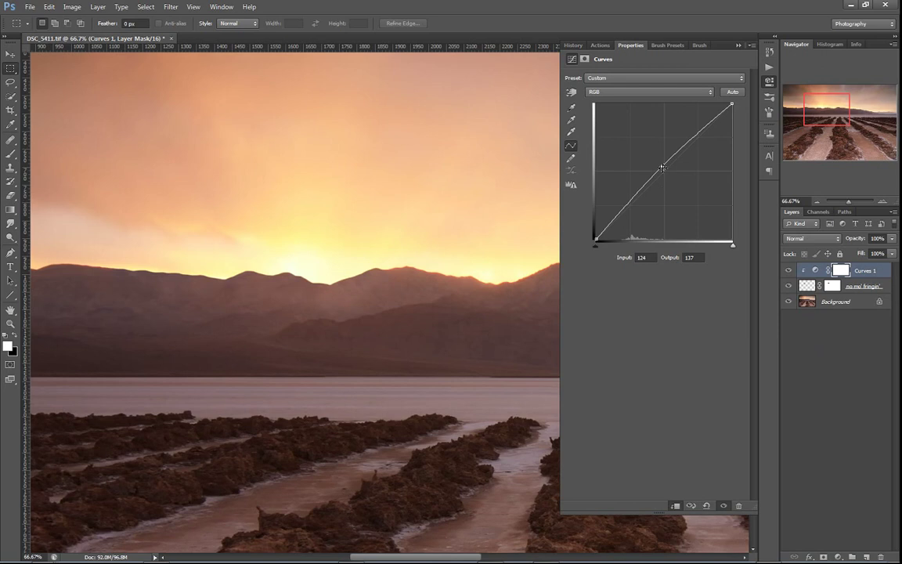
{"action": "key", "text": "Down"}
{"action": "key", "text": "Down"}
{"action": "key", "text": "Down"}
Step: Check the Curves 1 effect on and off, and paint black at 20% opacity on its mask over the cloned mountain area
{"action": "left_click", "coordinate": [841, 271]}
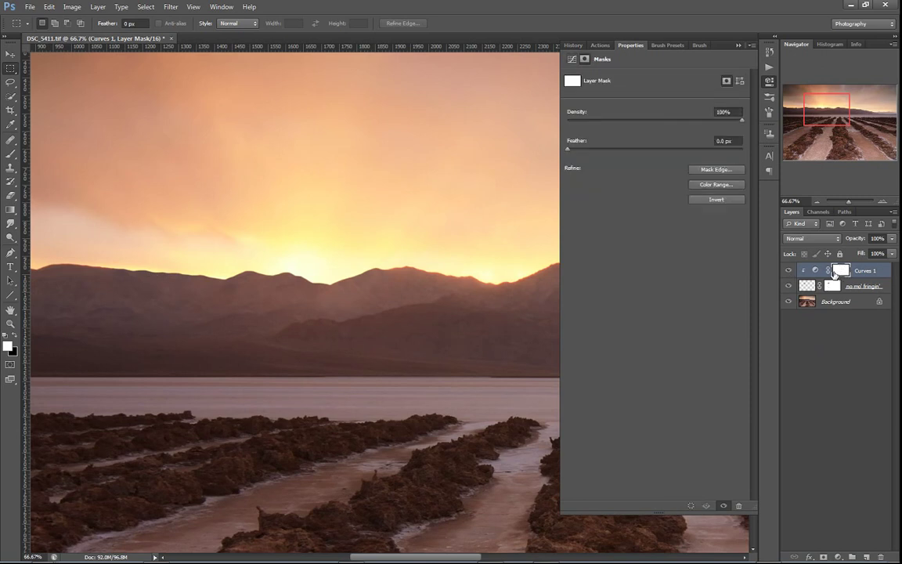
{"action": "left_click", "coordinate": [789, 271]}
{"action": "left_click", "coordinate": [788, 271]}
{"action": "key", "text": "b"}
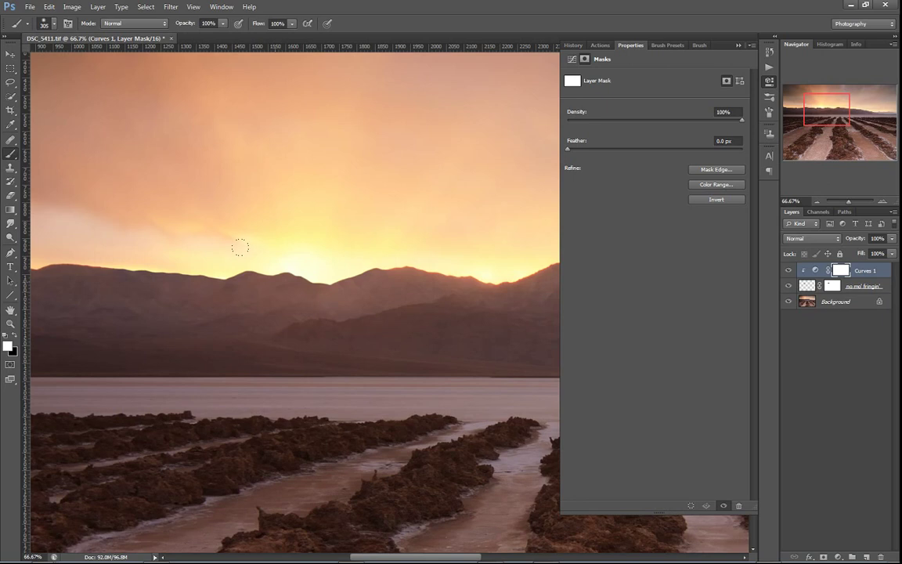
{"action": "key", "text": "x"}
Step: Compare the image before and after the mask brushing through the history states, ending on the latest brush stroke
{"action": "left_click", "coordinate": [573, 44]}
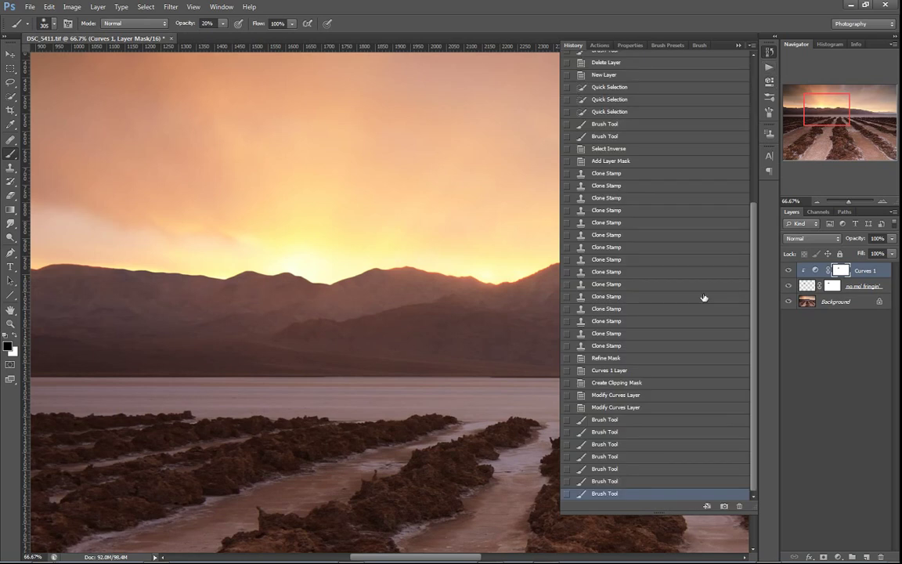
{"action": "left_click", "coordinate": [658, 409]}
{"action": "left_click", "coordinate": [657, 495]}
{"action": "left_click", "coordinate": [662, 409]}
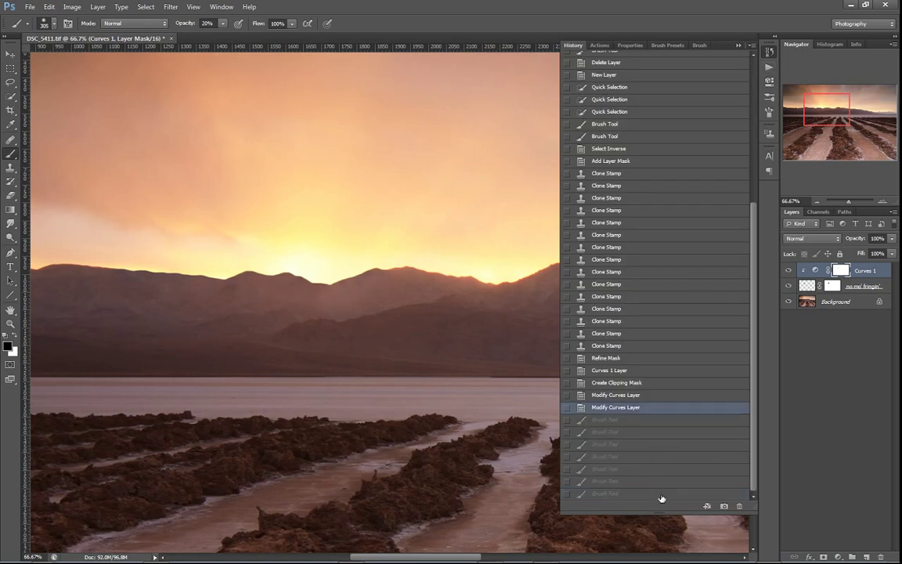
{"action": "left_click", "coordinate": [660, 494]}
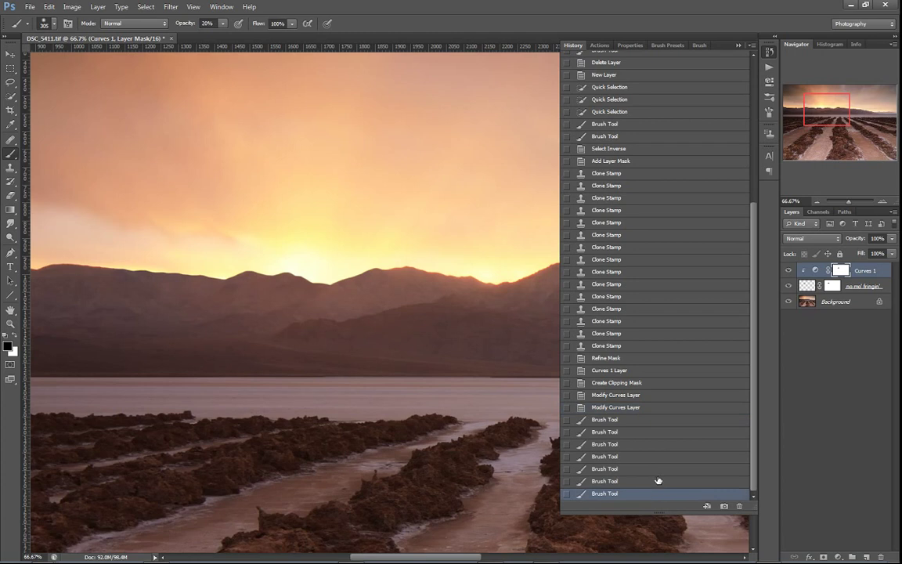
{"action": "left_click", "coordinate": [768, 53]}
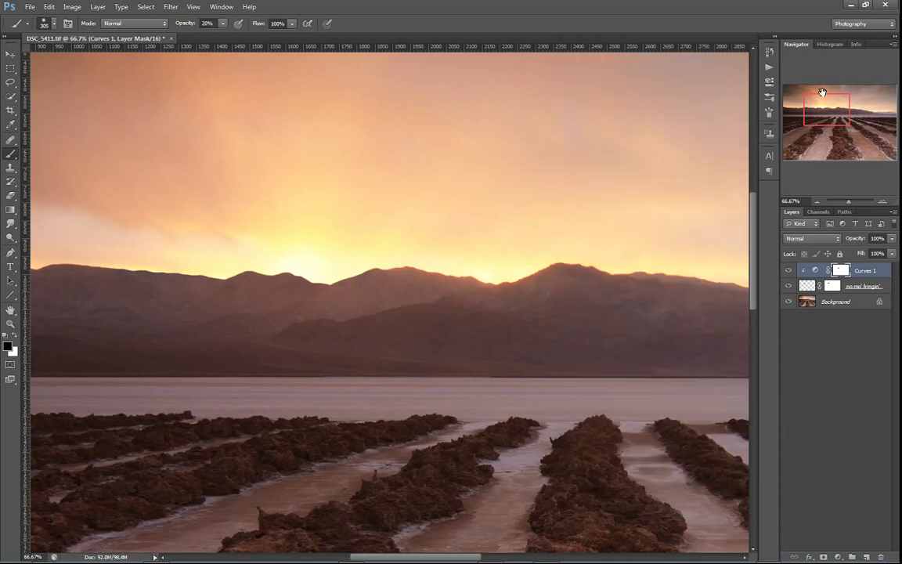
Step: Inspect the ridge around the sun at 200% with and without the "no mo' fringin'" layer, leaving the layer visible
{"action": "left_click", "coordinate": [883, 201]}
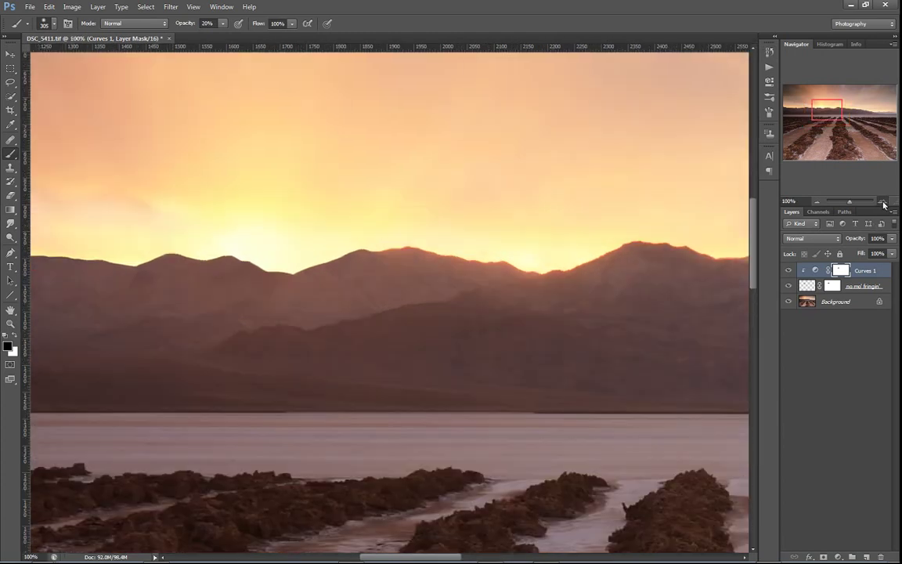
{"action": "left_click", "coordinate": [883, 201]}
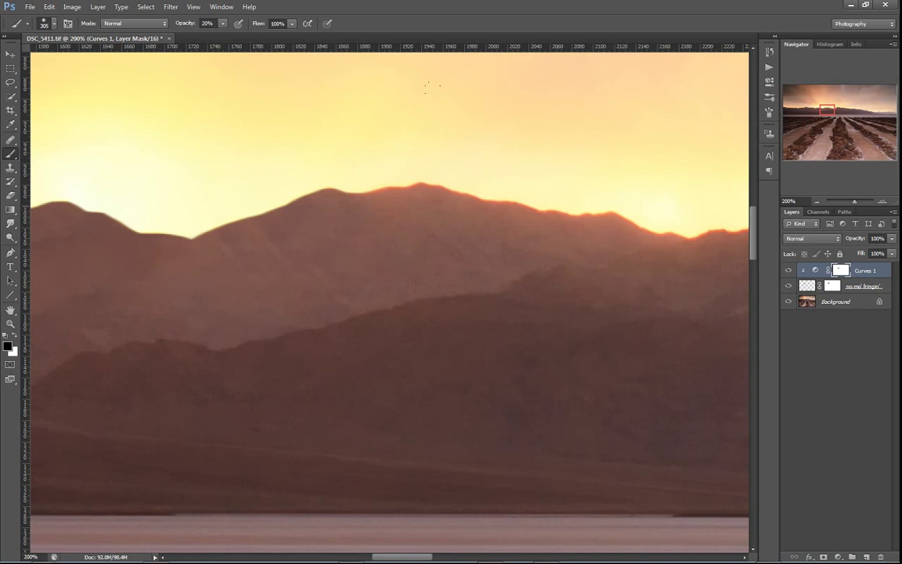
{"action": "key", "text": "g"}
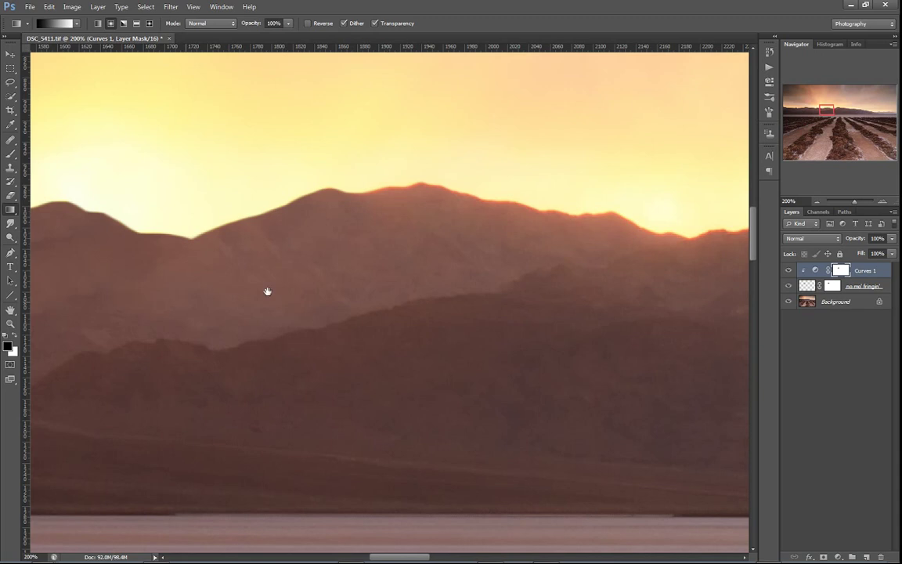
{"action": "left_click_drag", "start_coordinate": [268, 293], "coordinate": [602, 280]}
{"action": "left_click_drag", "start_coordinate": [495, 278], "coordinate": [461, 297]}
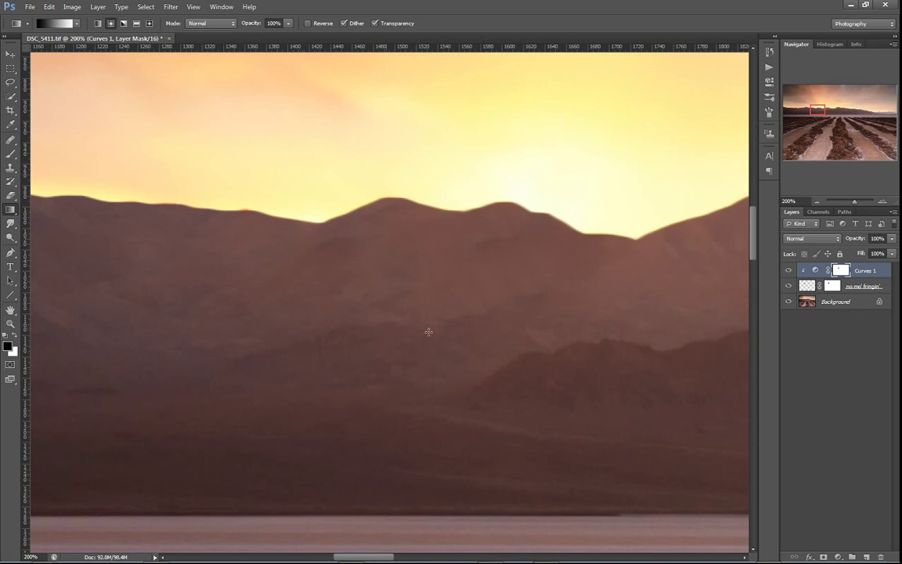
{"action": "left_click", "coordinate": [789, 286]}
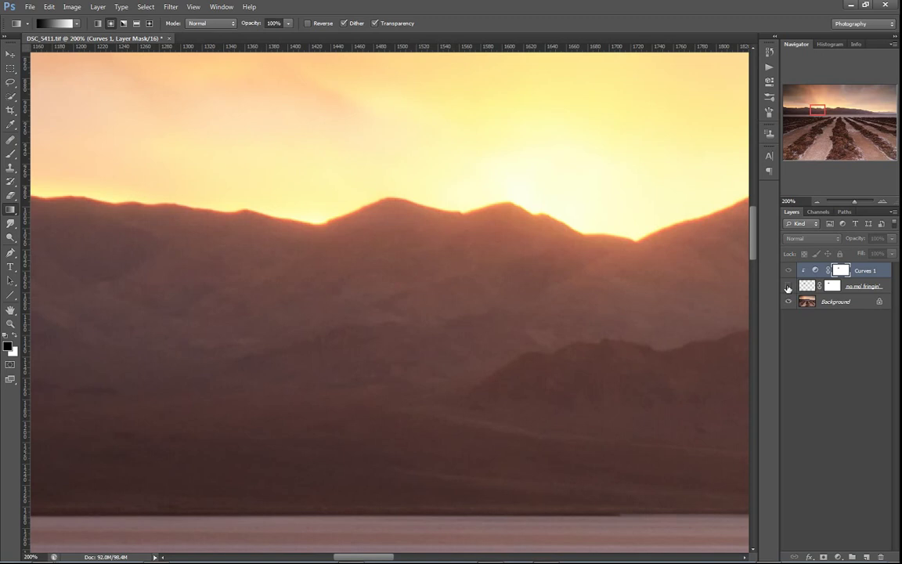
{"action": "left_click", "coordinate": [789, 287]}
{"action": "left_click", "coordinate": [788, 287]}
{"action": "left_click", "coordinate": [789, 286]}
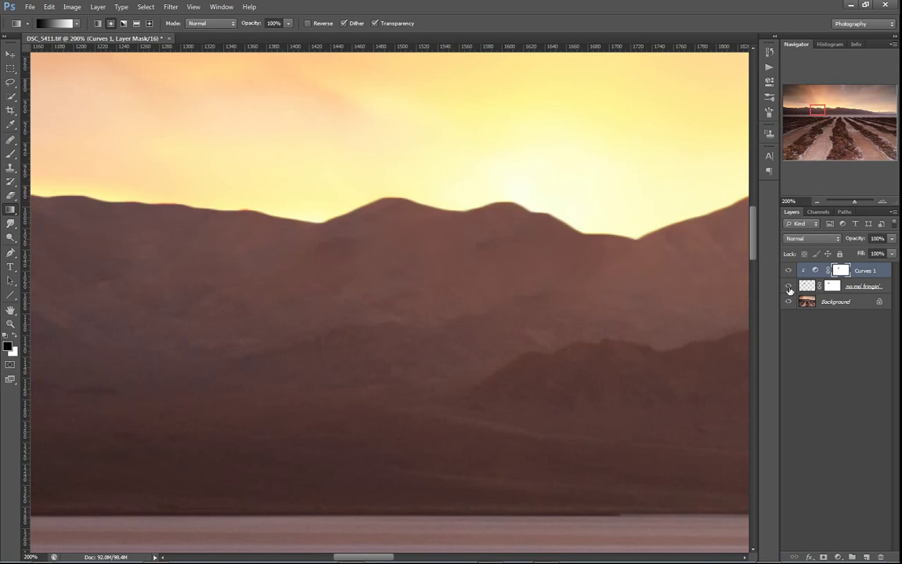
Step: Compare the ridge with and without the "no mo' fringin'" layer at 200% and 50% zoom, leaving the layer visible
{"action": "left_click", "coordinate": [788, 287]}
{"action": "left_click", "coordinate": [789, 286]}
{"action": "left_click", "coordinate": [816, 202]}
{"action": "left_click", "coordinate": [817, 202]}
{"action": "left_click", "coordinate": [817, 202]}
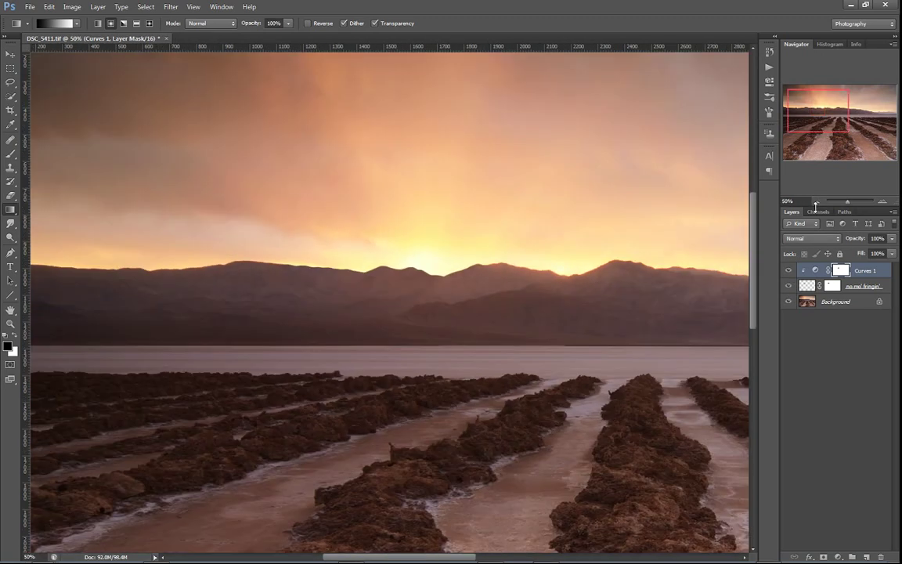
{"action": "left_click", "coordinate": [789, 287]}
{"action": "left_click", "coordinate": [789, 288]}
{"action": "left_click", "coordinate": [790, 289]}
{"action": "left_click", "coordinate": [790, 288]}
{"action": "left_click", "coordinate": [789, 288]}
Step: Isolate the cloned patch by hiding the Background, restore the Background, and recheck the ridge with the "no mo' fringin'" layer off and on
{"action": "left_click", "coordinate": [790, 300]}
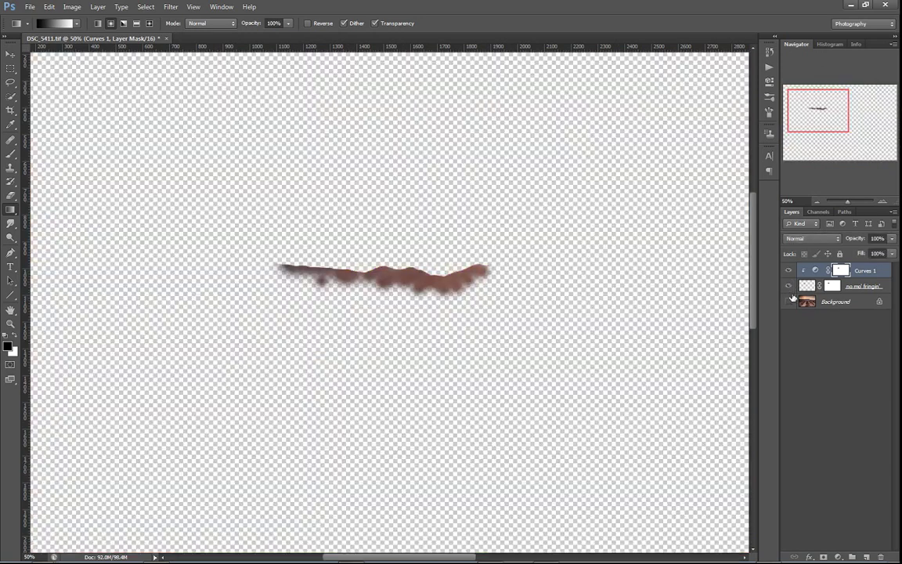
{"action": "left_click", "coordinate": [790, 301]}
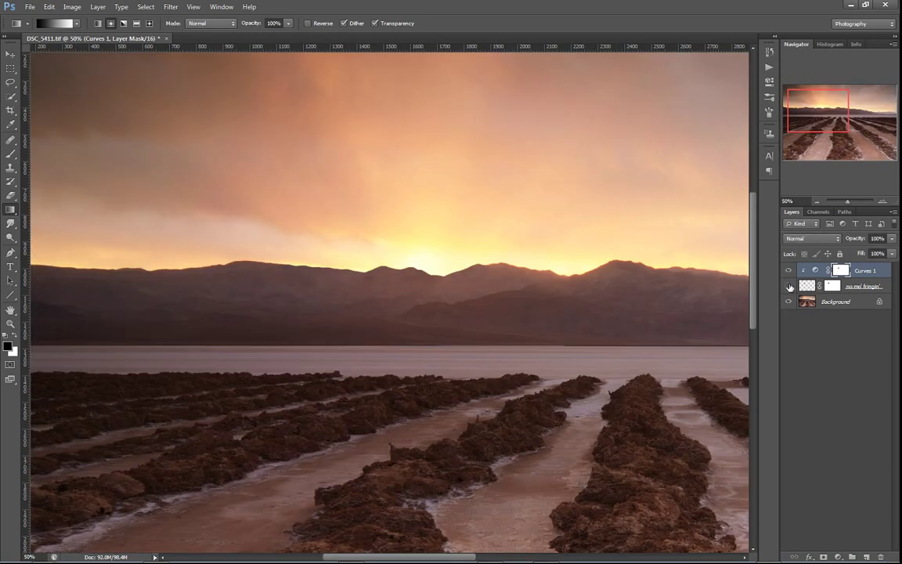
{"action": "left_click", "coordinate": [789, 288]}
{"action": "left_click", "coordinate": [790, 287]}
Step: Examine the blended ridge and surrounding sky at 50%, 100% and 66.67% zoom
{"action": "left_click_drag", "start_coordinate": [817, 114], "coordinate": [822, 119]}
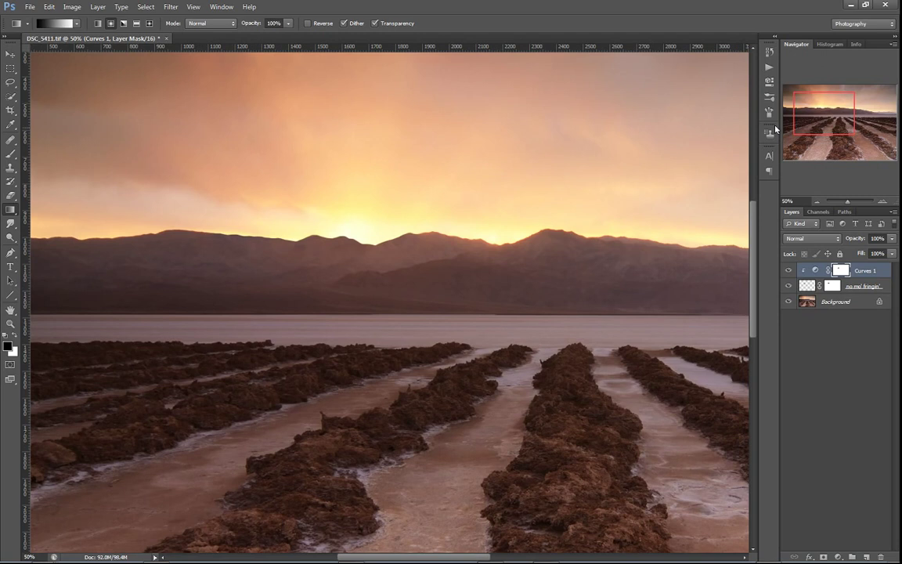
{"action": "mouse_move", "coordinate": [818, 110]}
{"action": "left_mouse_down"}
{"action": "mouse_move", "coordinate": [840, 108]}
{"action": "mouse_move", "coordinate": [807, 112]}
{"action": "mouse_move", "coordinate": [823, 122]}
{"action": "left_mouse_up"}
{"action": "left_click", "coordinate": [887, 203]}
{"action": "left_click", "coordinate": [887, 203]}
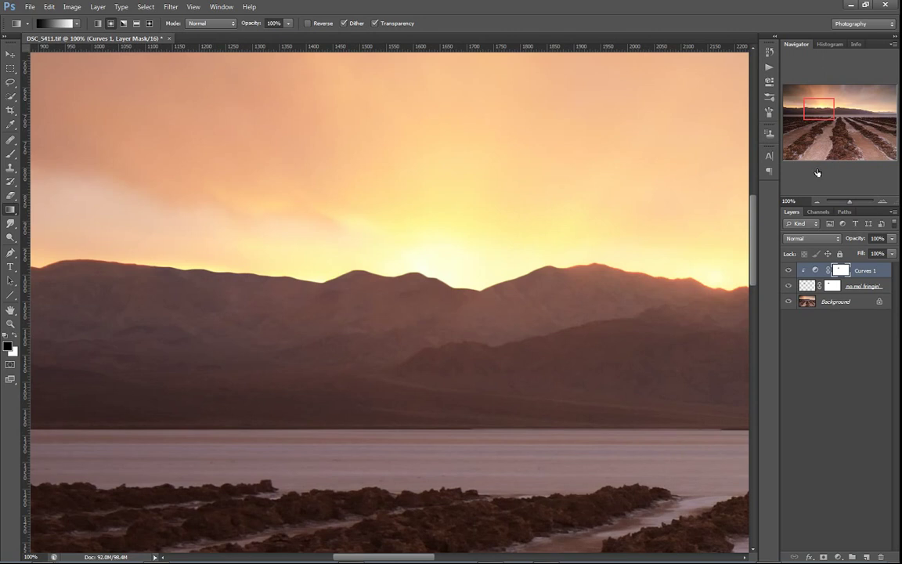
{"action": "left_click", "coordinate": [818, 203]}
{"action": "left_click", "coordinate": [819, 202]}
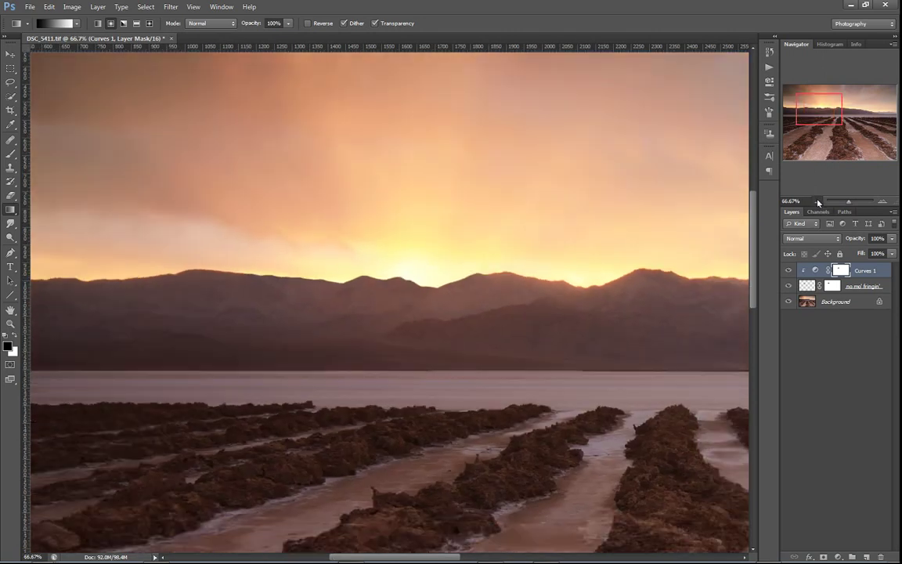